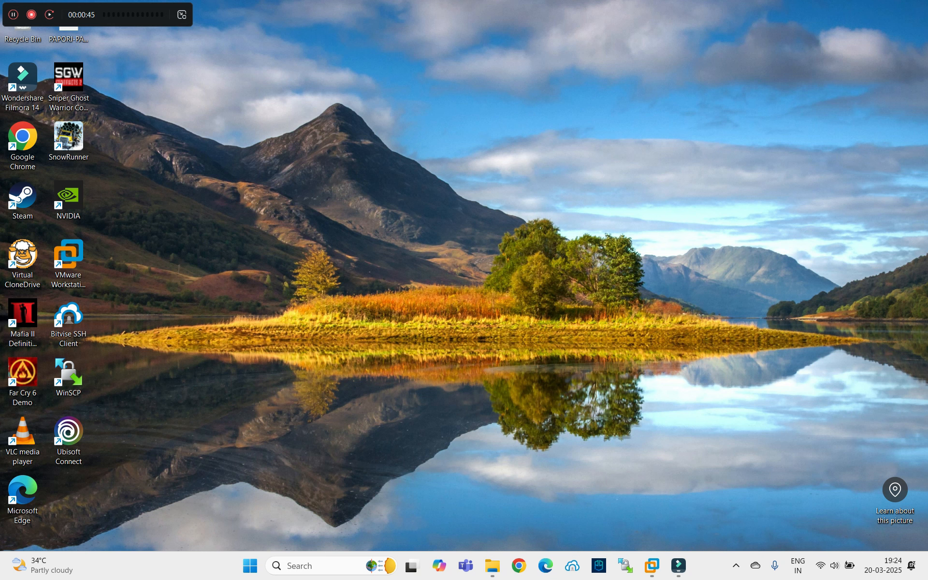
Open VMware Workstation from its taskbar jump list, which lists DC, SQL, Xenvm-1 and ESXI7-1.
{"action": "right_click", "coordinate": [652, 565]}
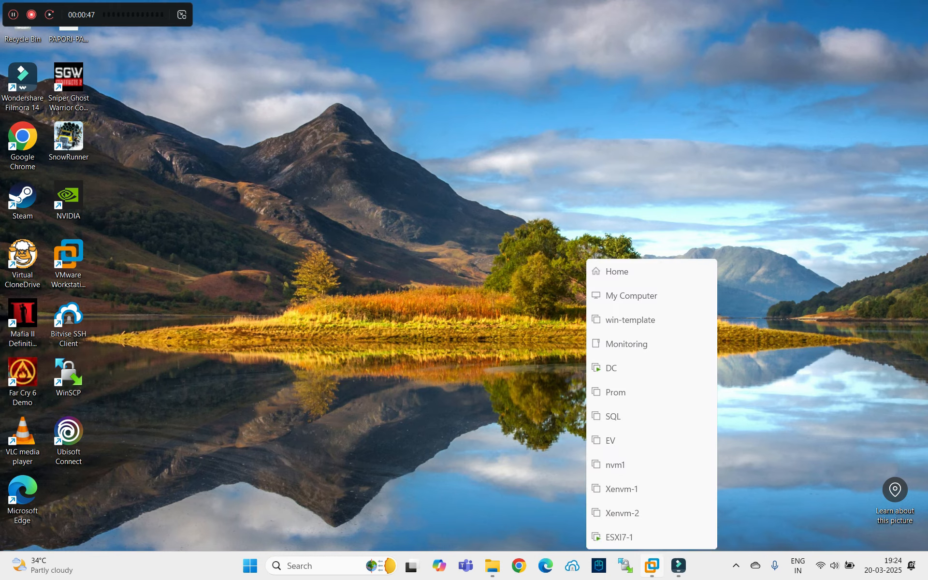
{"action": "left_click", "coordinate": [653, 566]}
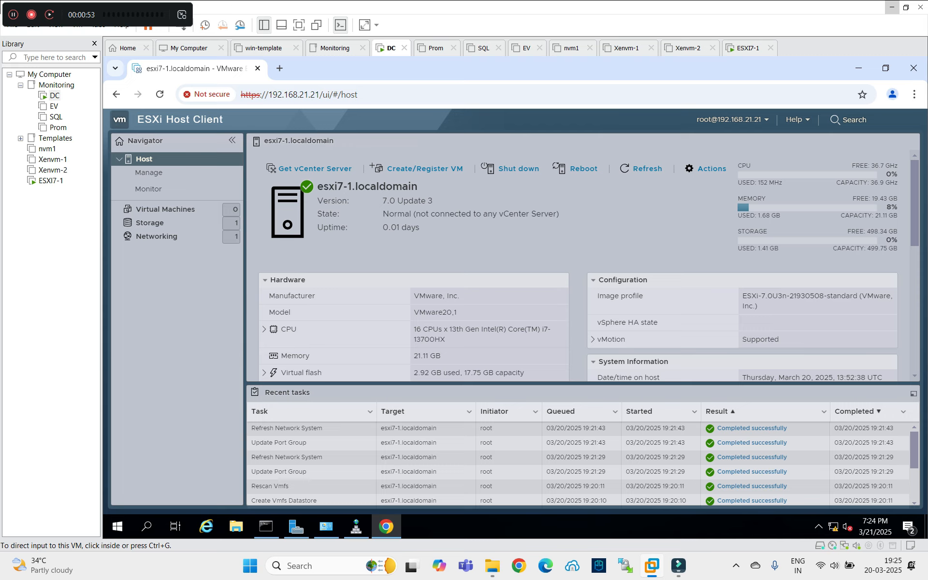
{"action": "left_click", "coordinate": [51, 180]}
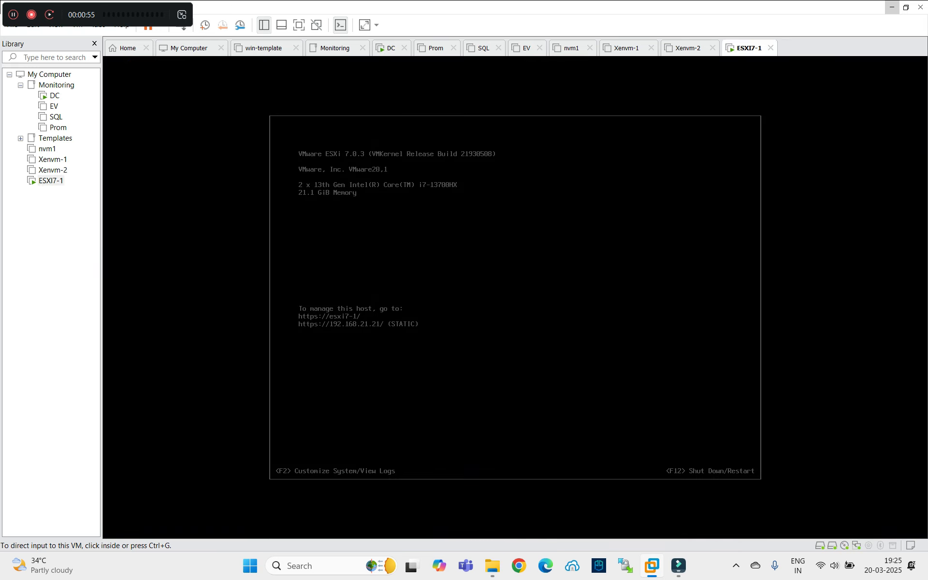
{"action": "key", "text": "ctrl+g"}
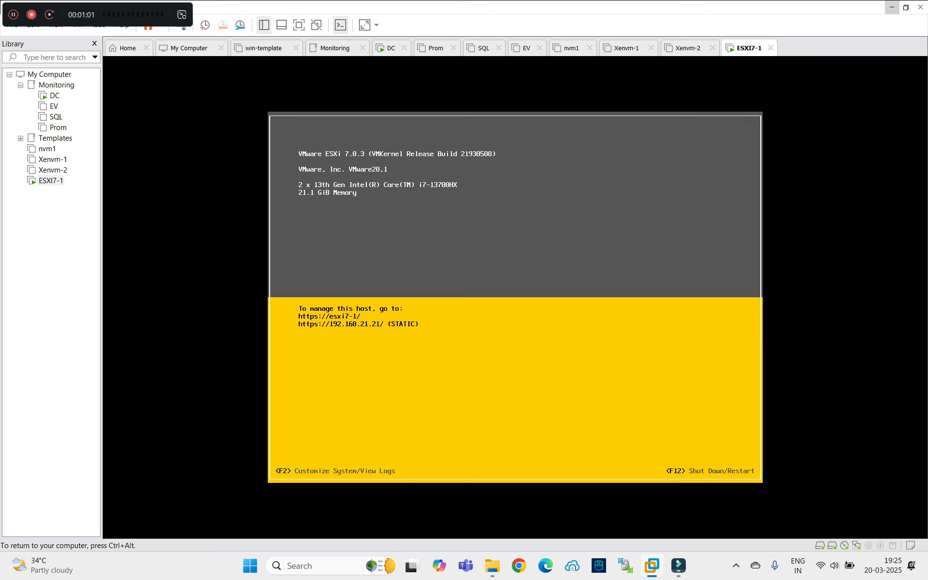
{"action": "key", "text": "ctrl+alt"}
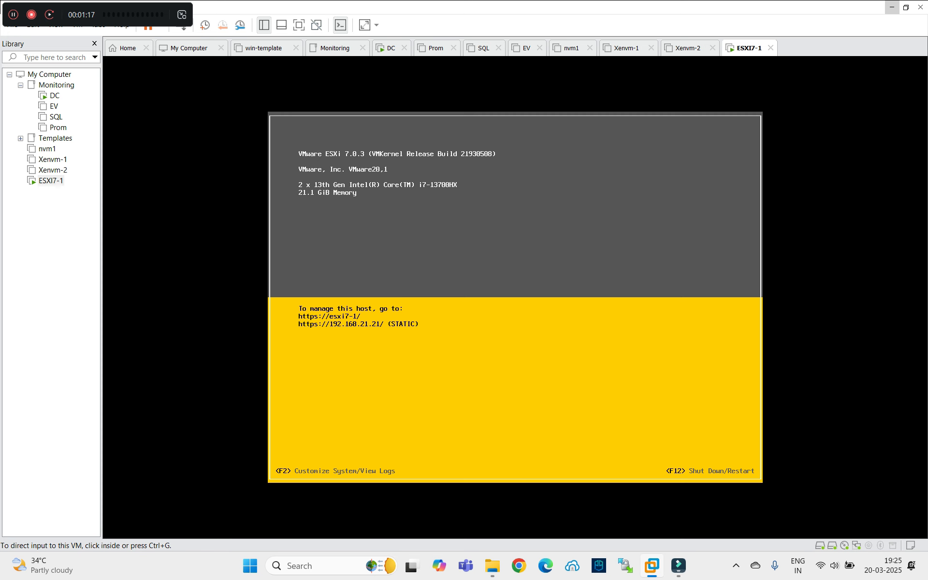
{"action": "left_click", "coordinate": [391, 48]}
{"action": "right_click", "coordinate": [390, 48]}
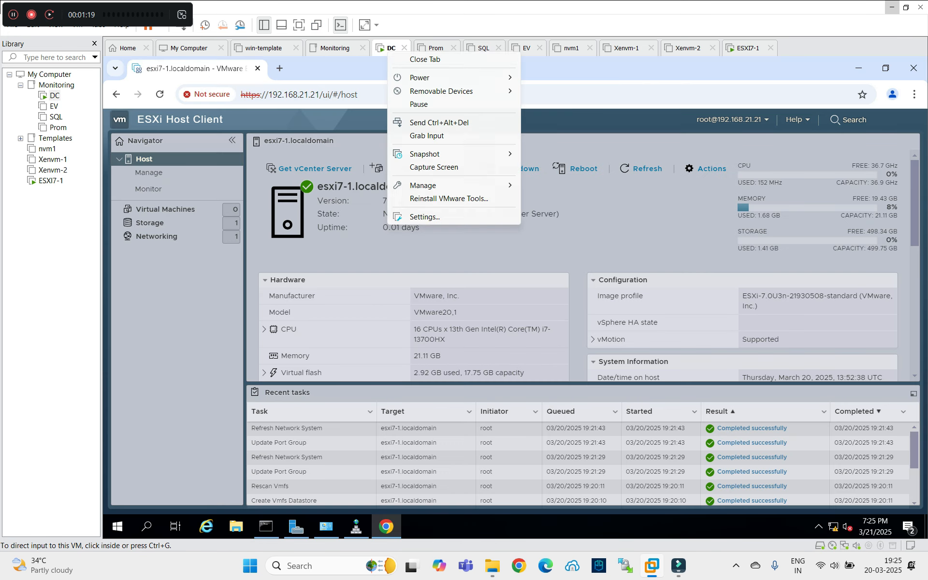
{"action": "left_click", "coordinate": [423, 217]}
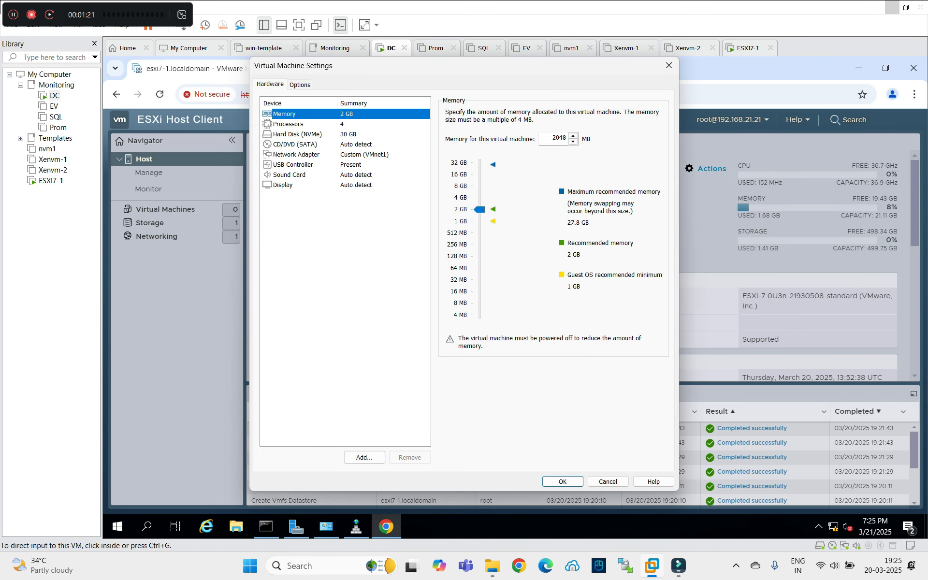
{"action": "left_click", "coordinate": [296, 154]}
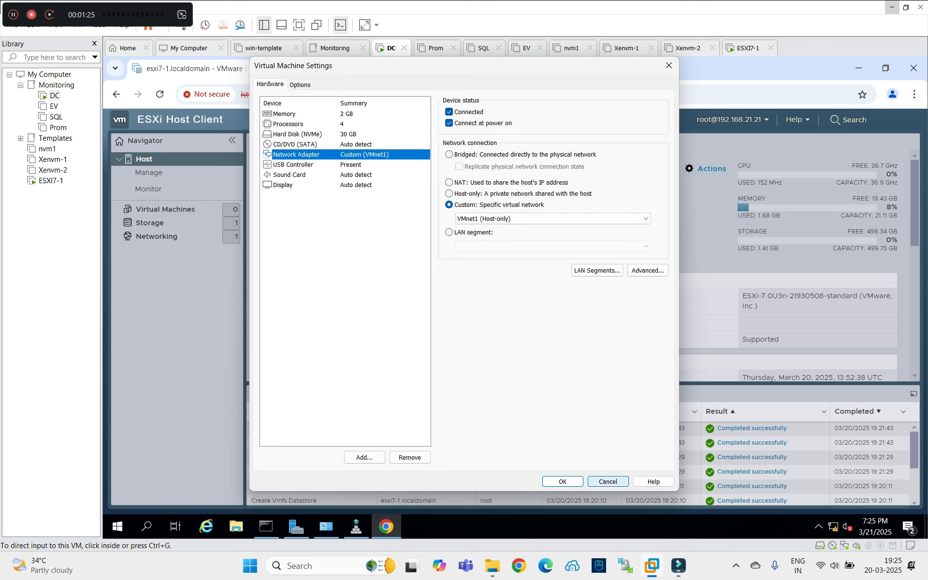
{"action": "left_click", "coordinate": [608, 481]}
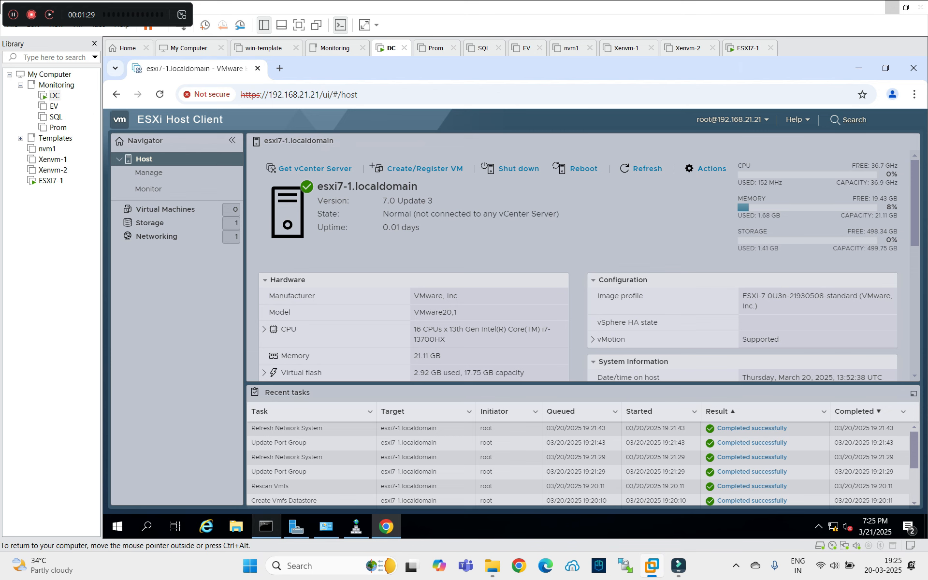
{"action": "left_click", "coordinate": [265, 527]}
{"action": "left_click", "coordinate": [352, 282]}
{"action": "key", "text": "Escape"}
{"action": "key", "text": "Up"}
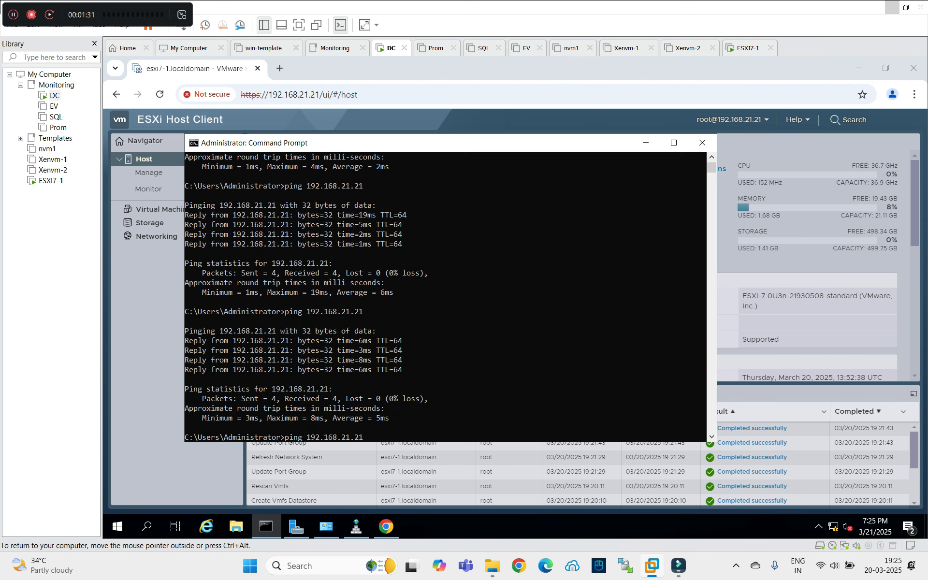
{"action": "key", "text": "Return"}
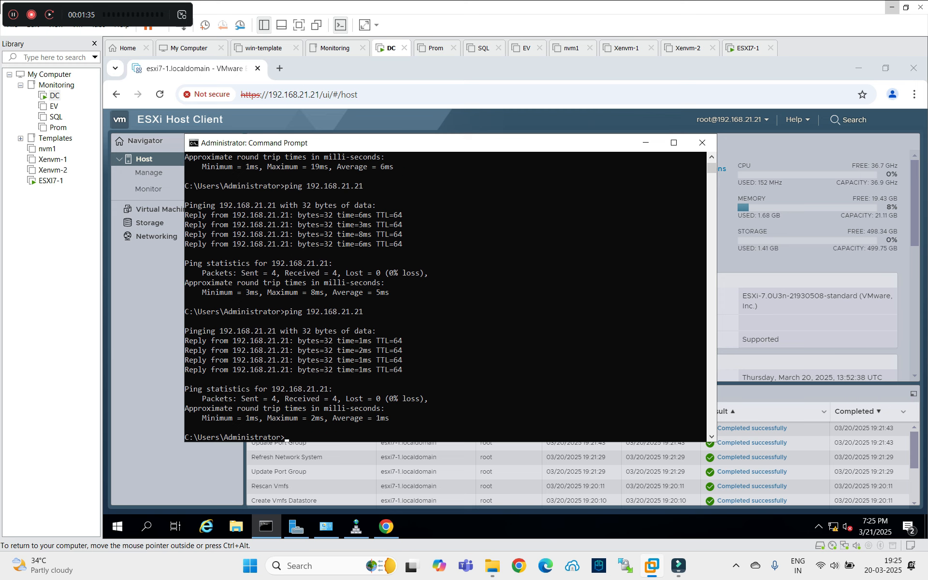
{"action": "left_click", "coordinate": [645, 143]}
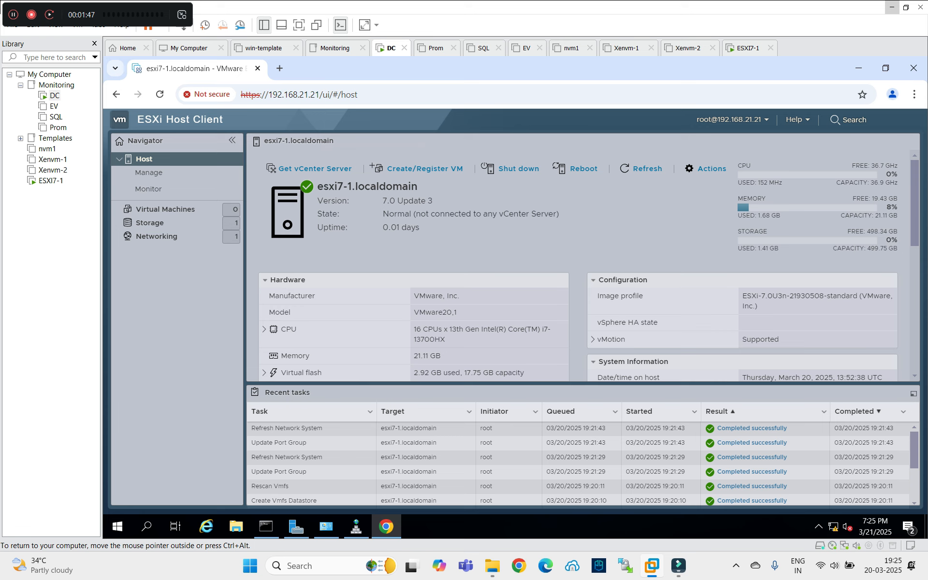
Review the DS1 datastore and empty VM list, cancel Create / Register VM, then minimize Chrome.
{"action": "left_click", "coordinate": [150, 222]}
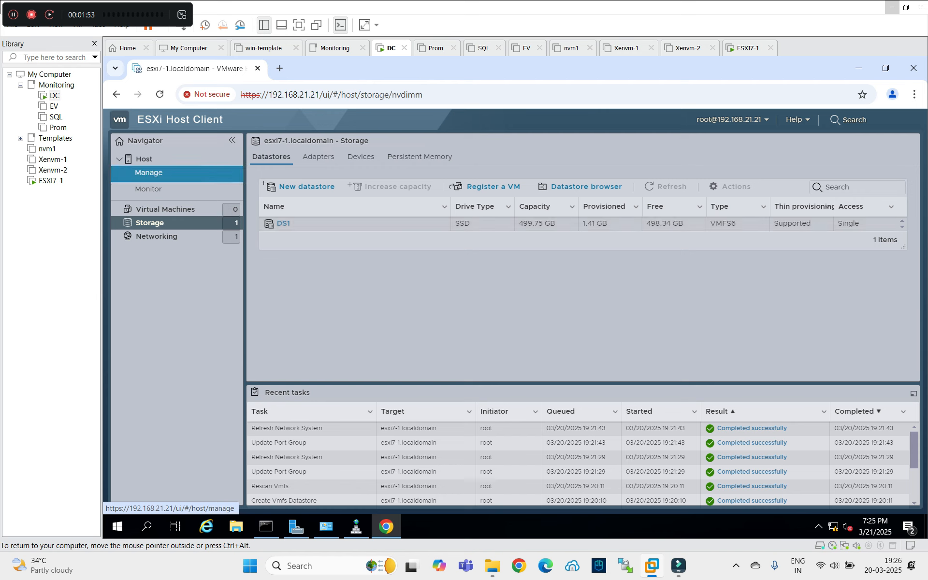
{"action": "left_click", "coordinate": [166, 209]}
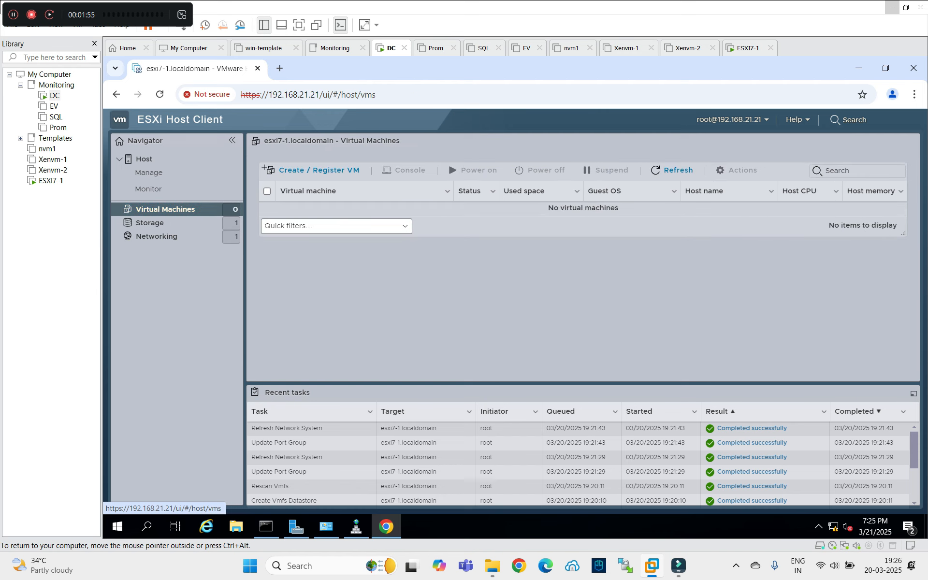
{"action": "left_click", "coordinate": [319, 170]}
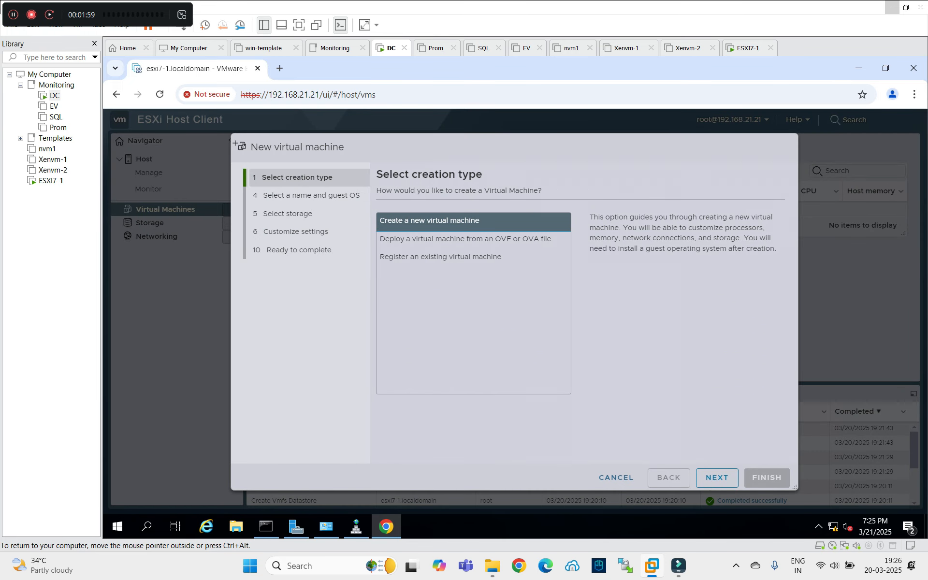
{"action": "left_click", "coordinate": [616, 477]}
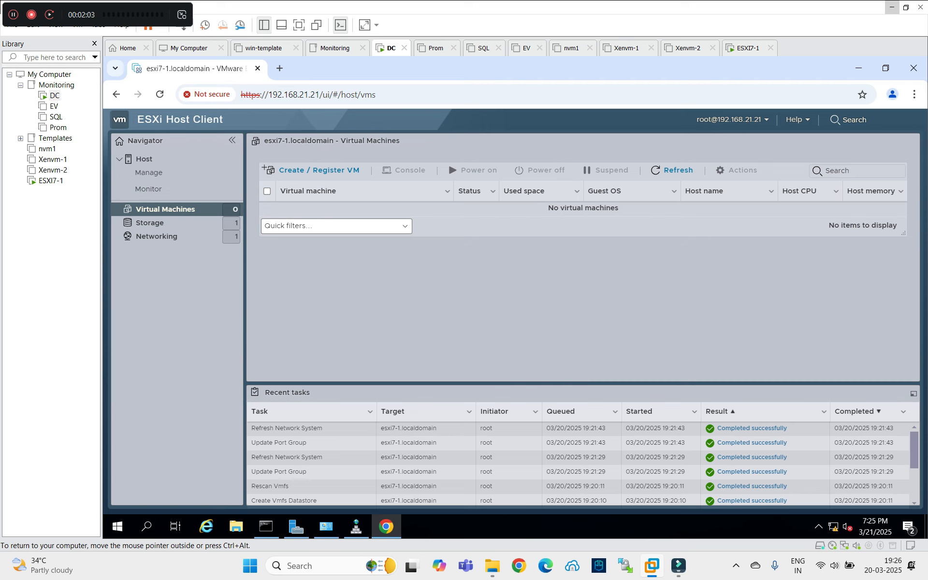
{"action": "left_click", "coordinate": [859, 68]}
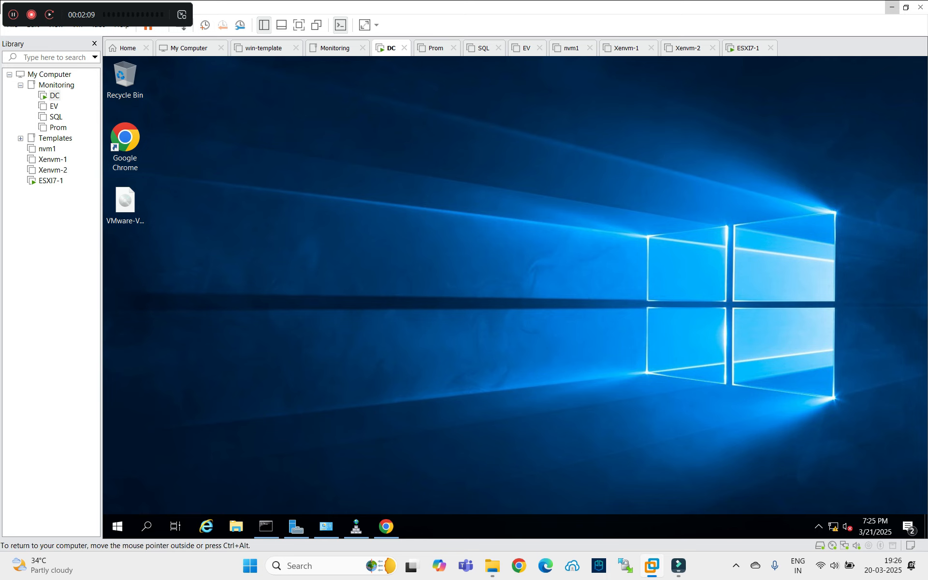
Mount the VCSA ISO image from the desktop as a drive.
{"action": "left_click", "coordinate": [125, 203]}
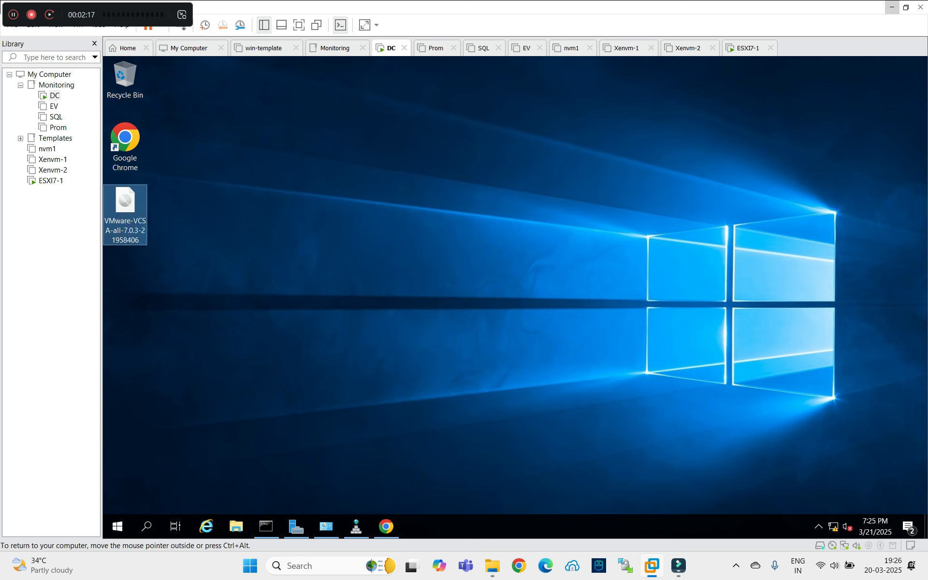
{"action": "right_click", "coordinate": [125, 204]}
{"action": "left_click", "coordinate": [157, 213]}
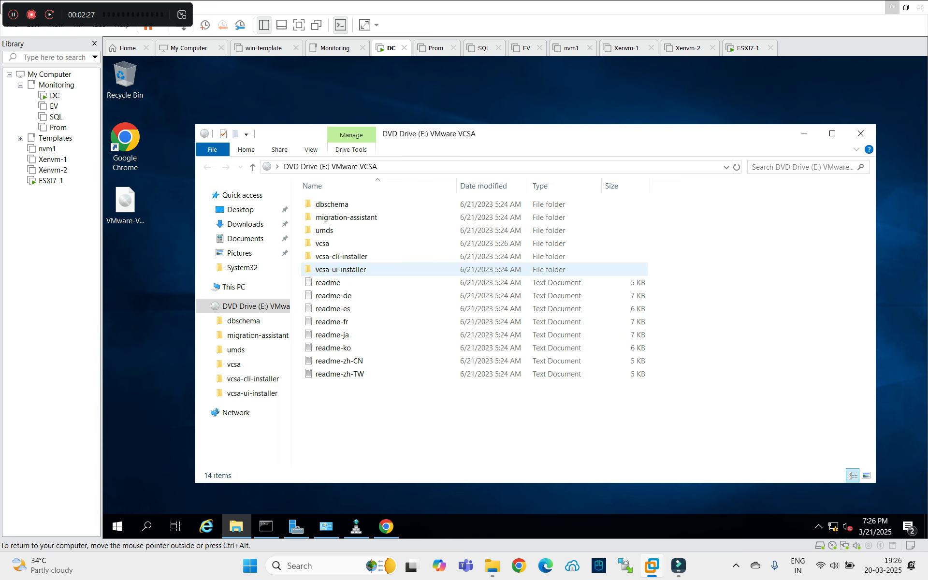
Run the installer from vcsa-ui-installer > win32, then minimize Explorer.
{"action": "double_click", "coordinate": [341, 269]}
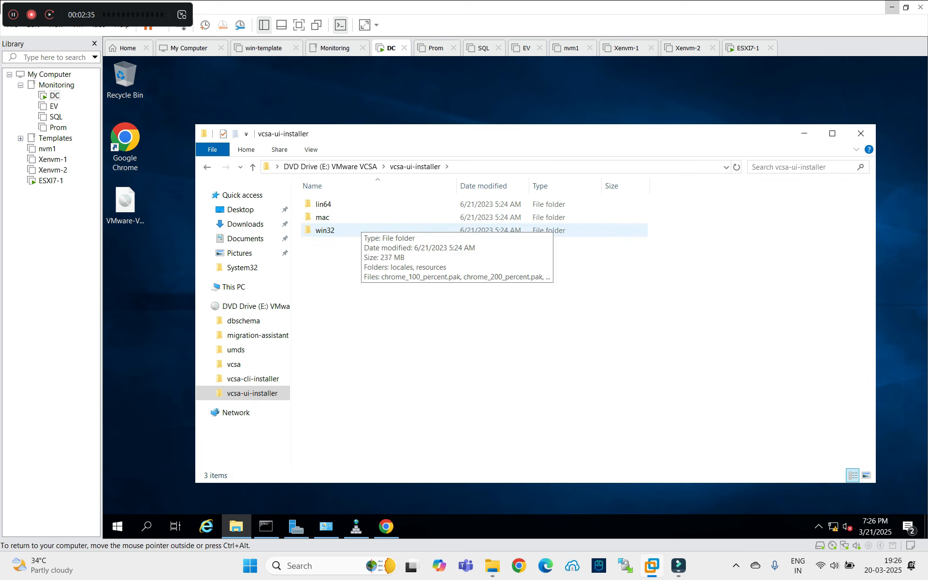
{"action": "double_click", "coordinate": [355, 229]}
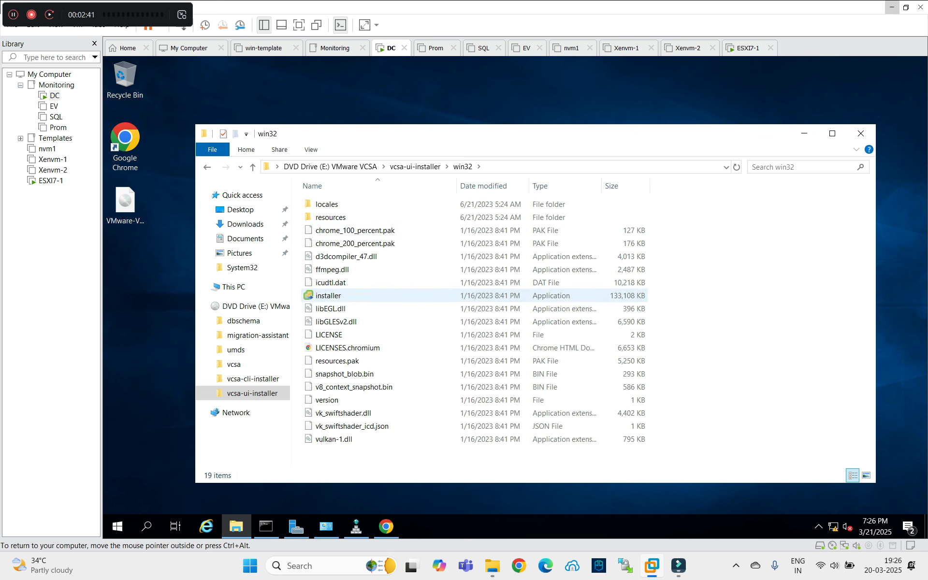
{"action": "left_click", "coordinate": [328, 296]}
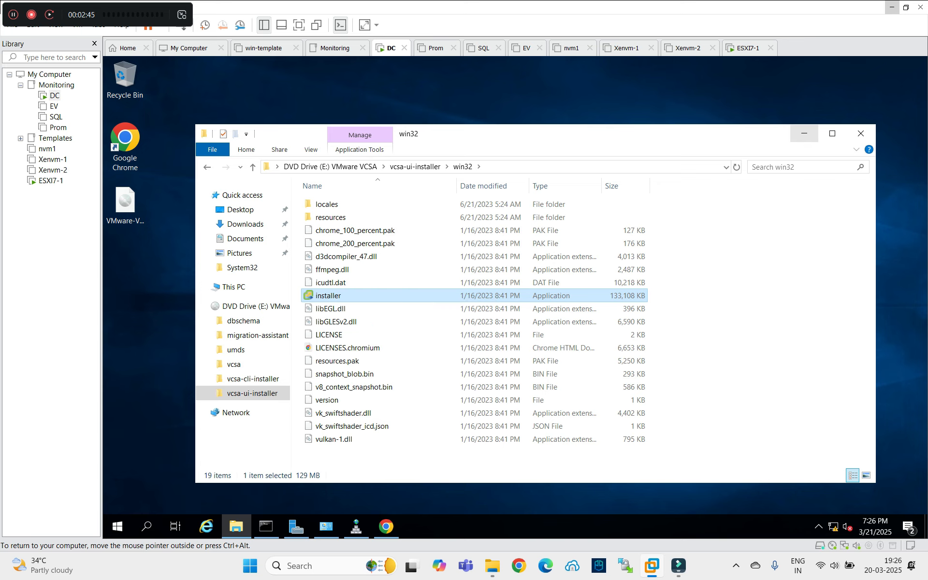
{"action": "left_click", "coordinate": [803, 133]}
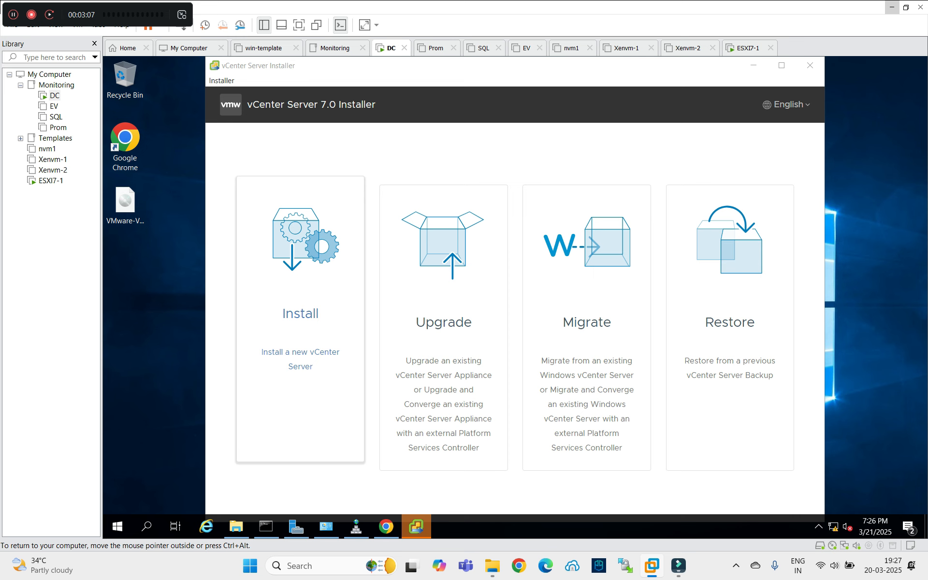
Choose Install, pass the introduction and accept the license agreement to reach the deployment target page.
{"action": "left_click", "coordinate": [300, 319]}
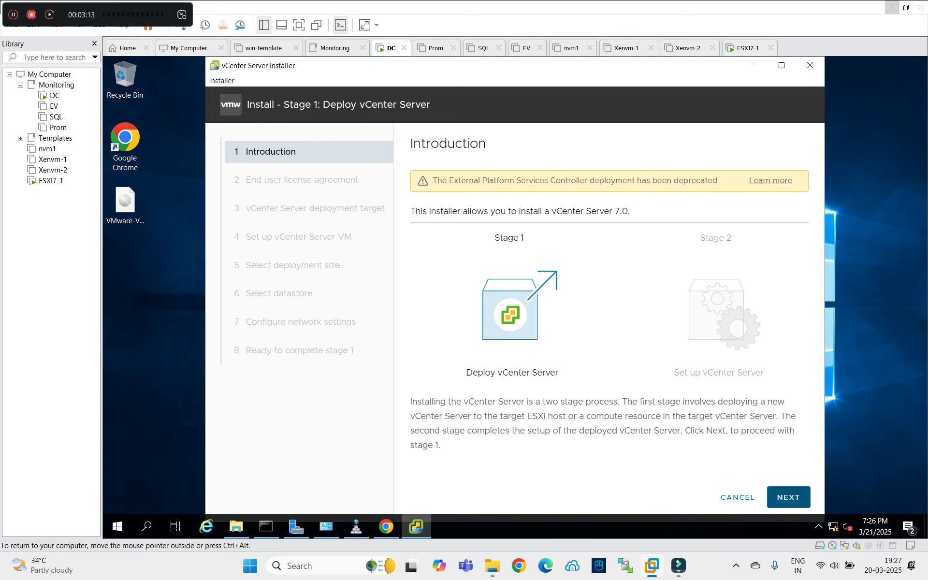
{"action": "left_click", "coordinate": [788, 497]}
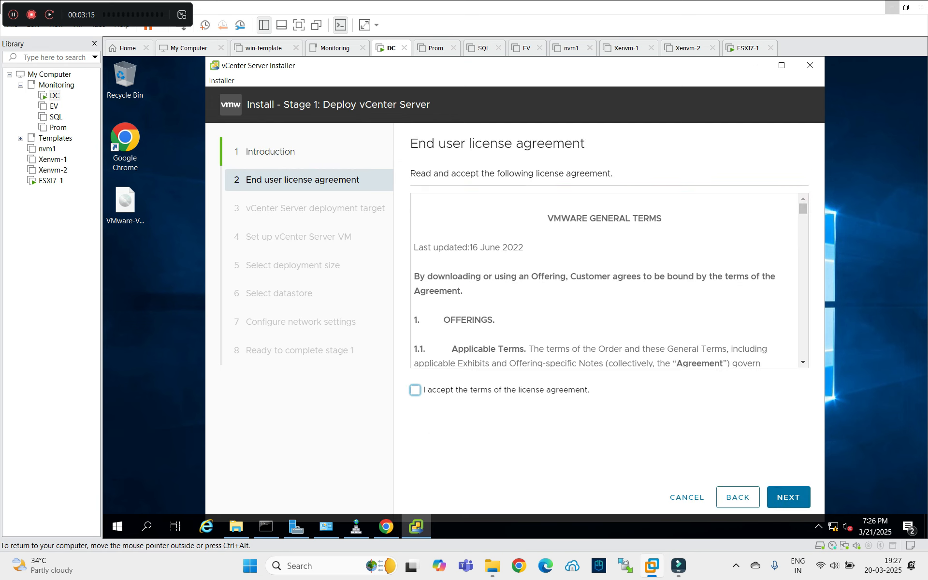
{"action": "left_click", "coordinate": [415, 390]}
{"action": "left_click_drag", "start_coordinate": [803, 208], "coordinate": [803, 352]}
{"action": "left_click", "coordinate": [789, 497]}
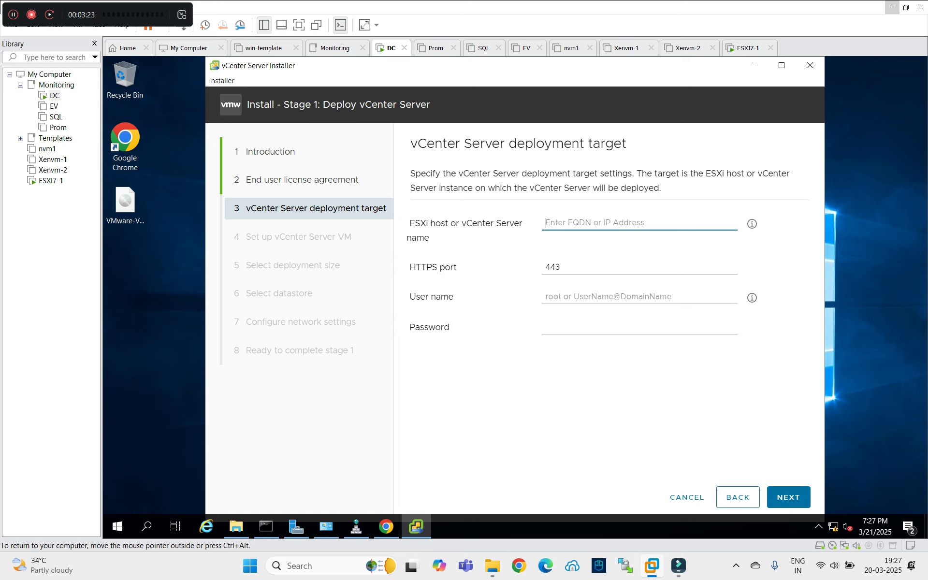
Target ESXi host 192.168.21.21 as root with its password, and accept the host certificate.
{"action": "type", "text": "192"}
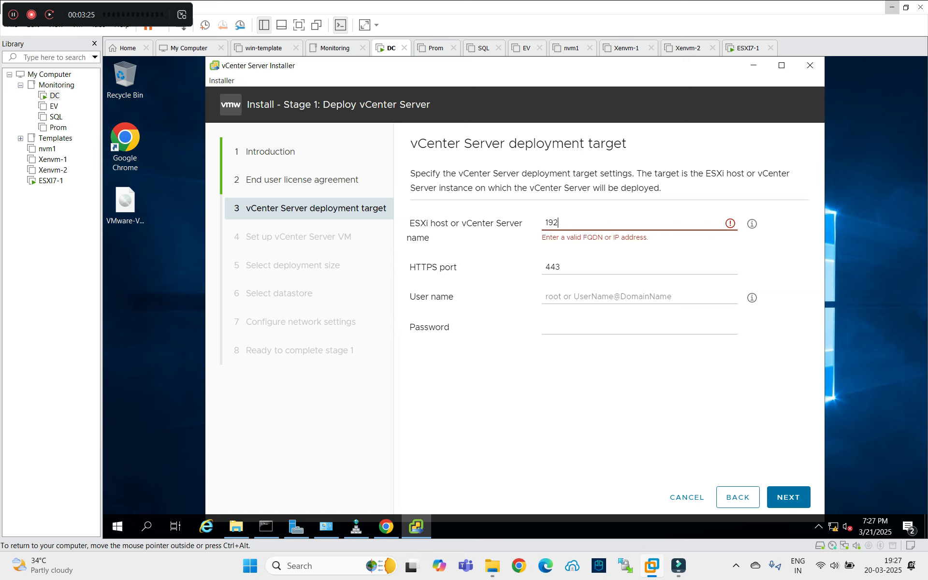
{"action": "type", "text": ".168.21.21"}
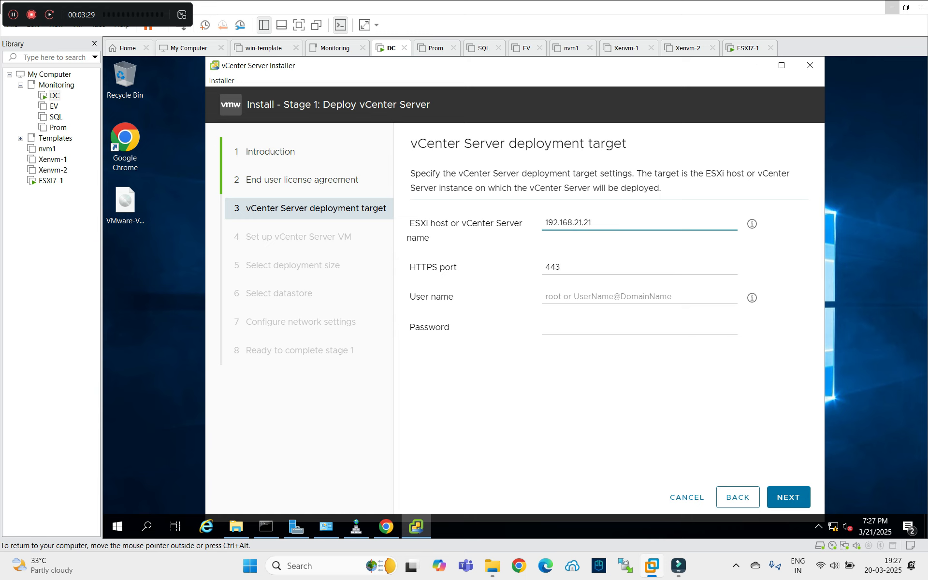
{"action": "left_click", "coordinate": [638, 296]}
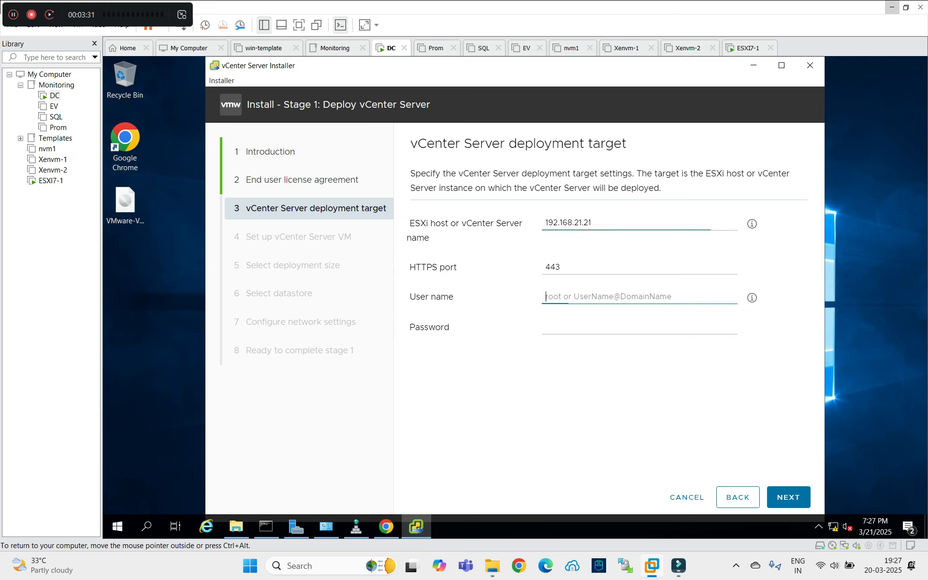
{"action": "type", "text": "root"}
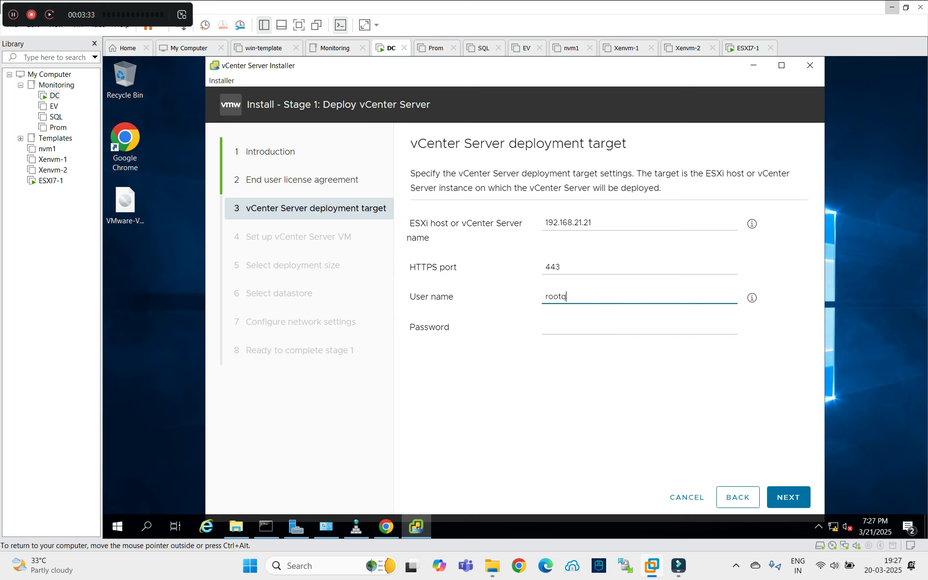
{"action": "left_click", "coordinate": [638, 326]}
{"action": "type", "text": "************"}
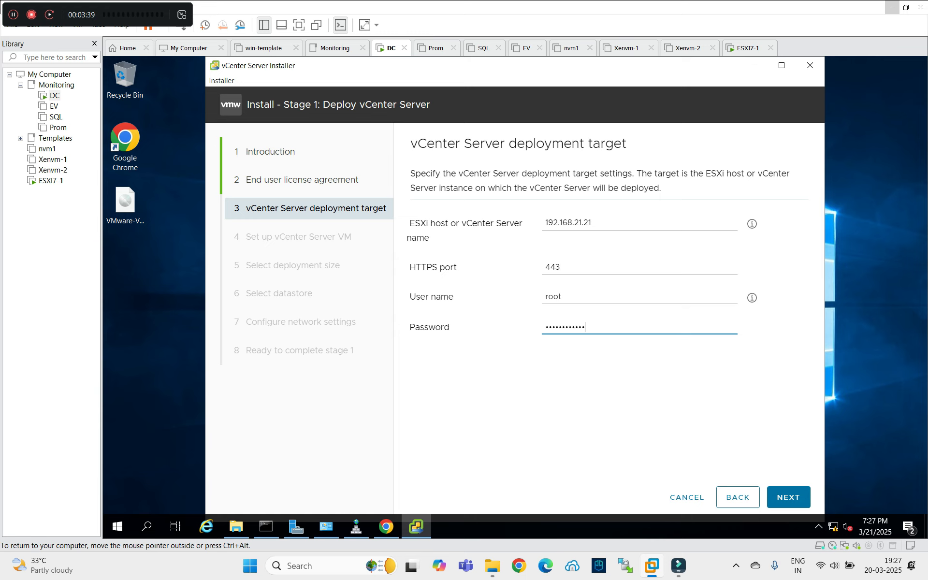
{"action": "key", "text": "Return"}
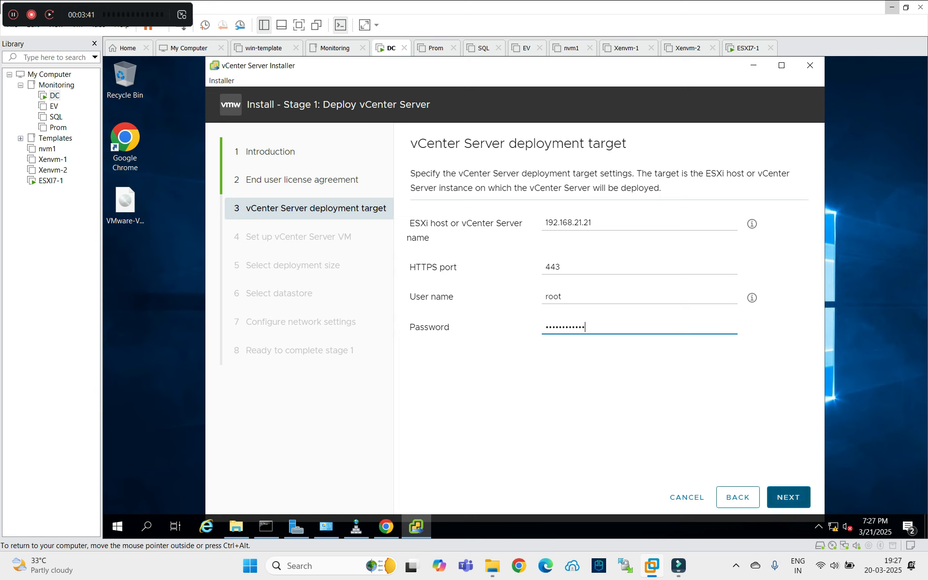
{"action": "key", "text": "Return"}
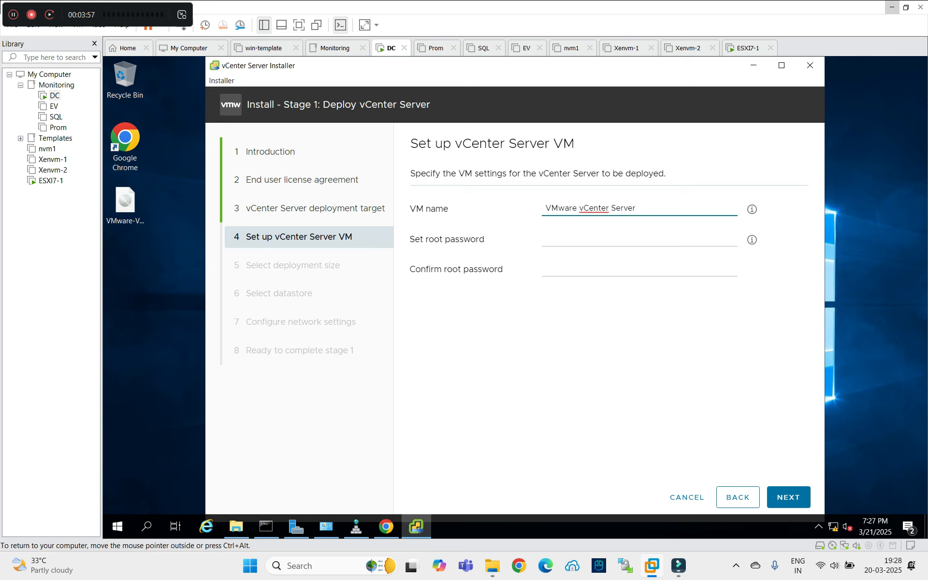
Name the appliance VM VCSA-1a, enter and confirm its root password, and continue.
{"action": "key", "text": "ctrl+a"}
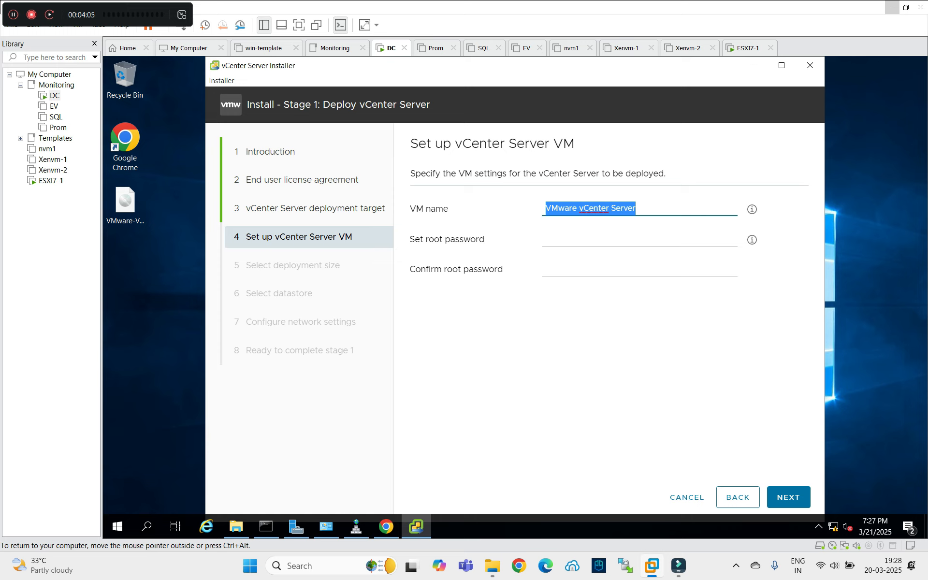
{"action": "type", "text": "VCSA"}
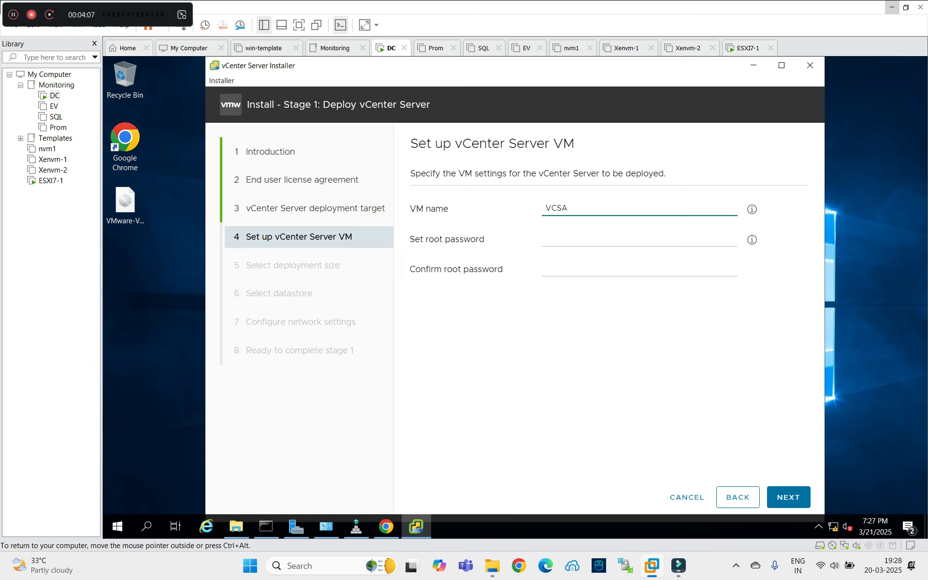
{"action": "type", "text": "-1a"}
{"action": "left_click", "coordinate": [547, 239]}
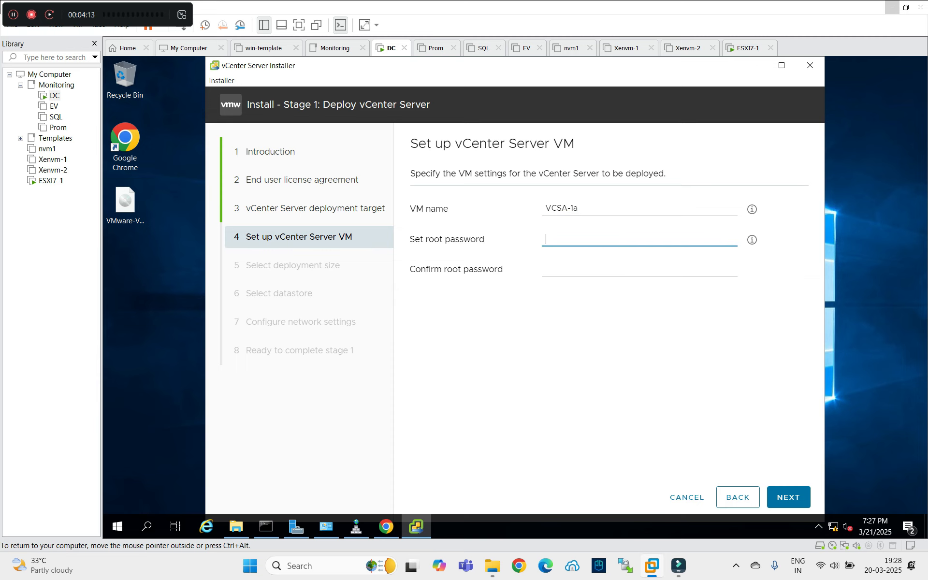
{"action": "key", "text": "Tab"}
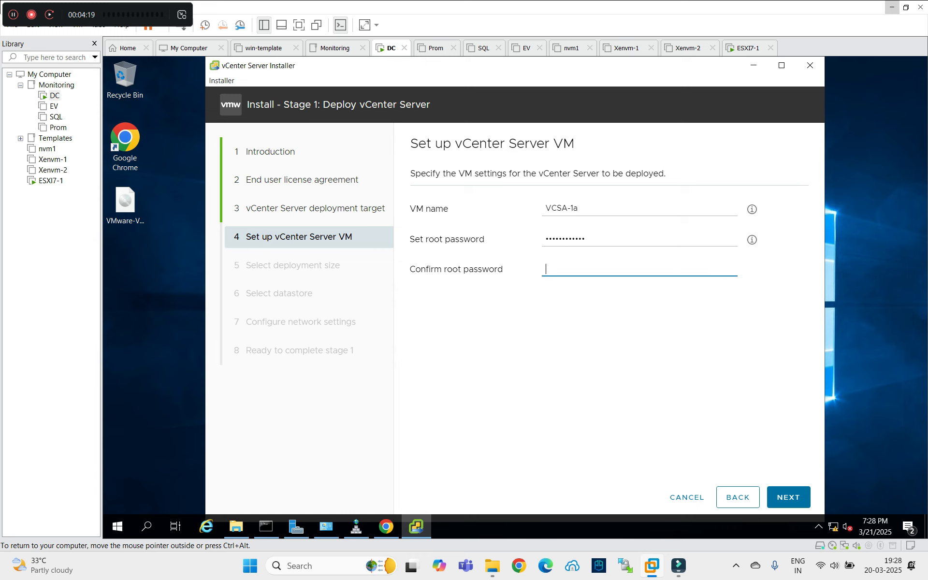
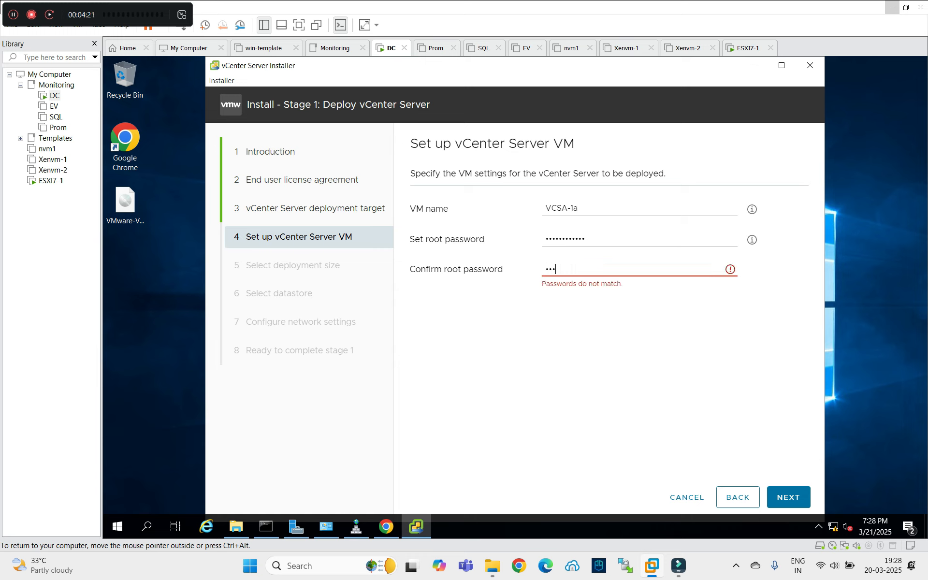
{"action": "left_click", "coordinate": [788, 497]}
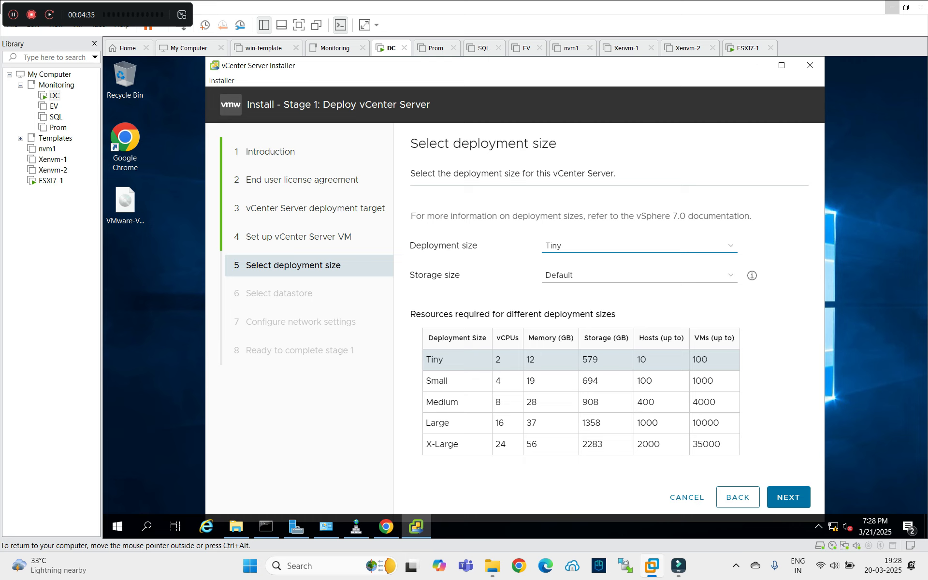
Keep the Tiny deployment size with Default storage size and continue to datastore selection.
{"action": "left_click", "coordinate": [638, 275]}
{"action": "left_click", "coordinate": [628, 286]}
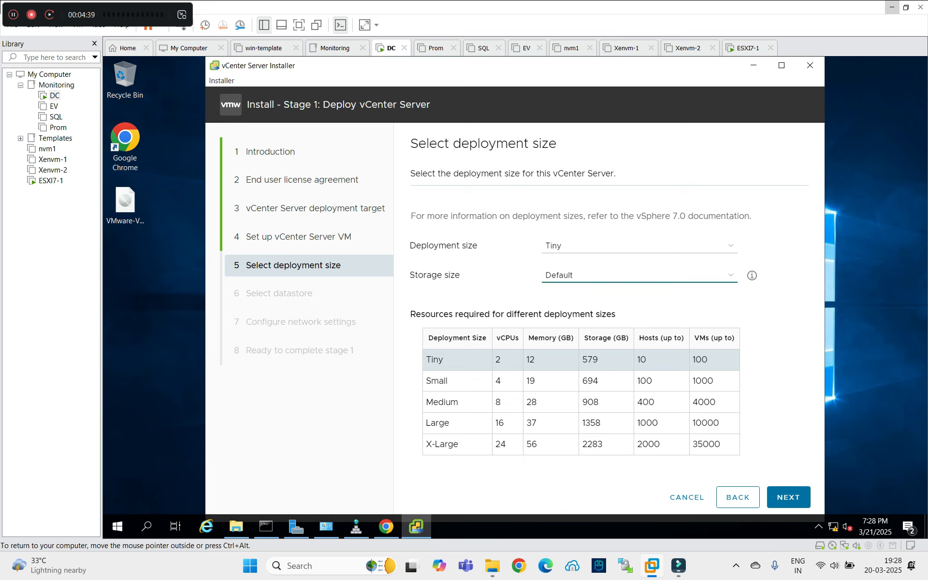
{"action": "left_click_drag", "start_coordinate": [600, 359], "coordinate": [582, 359]}
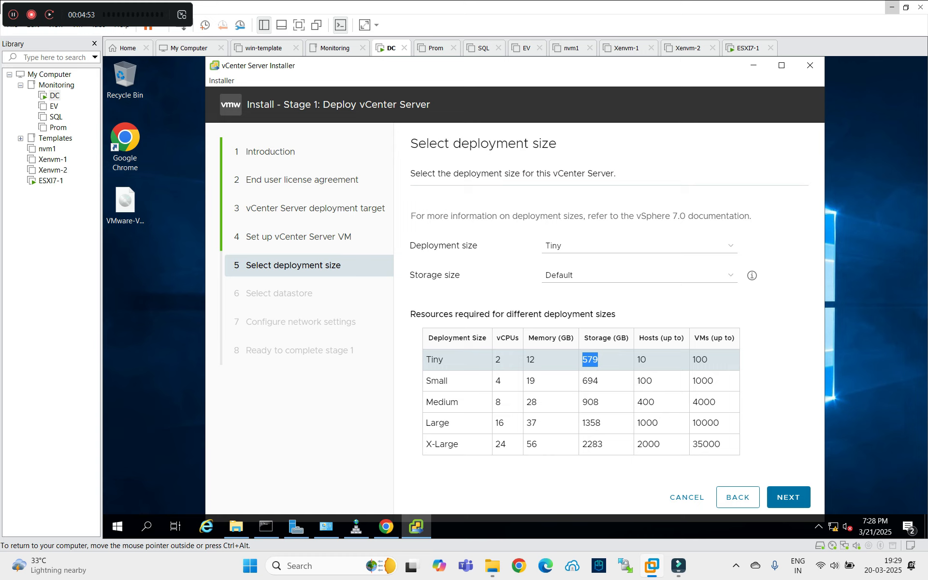
{"action": "left_click", "coordinate": [788, 497]}
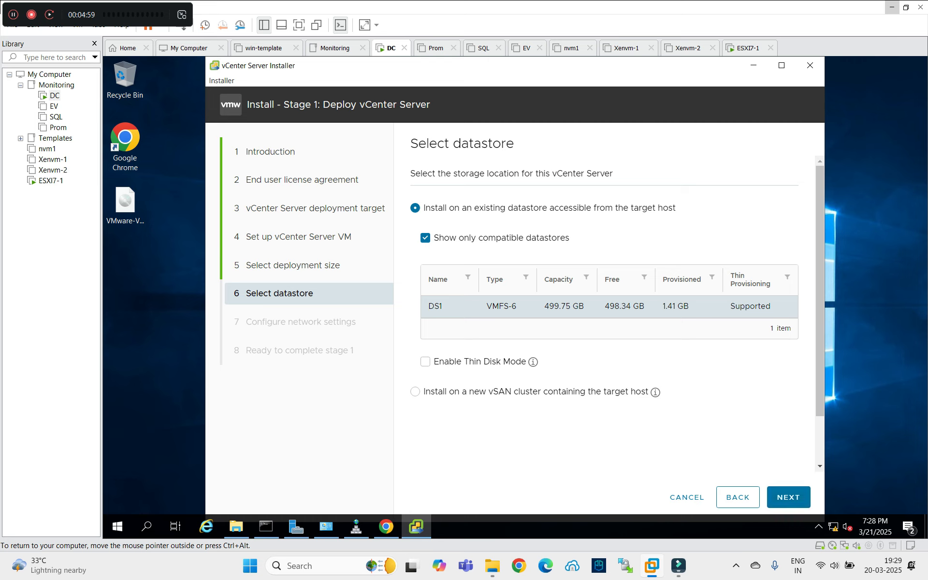
Enable thin disk mode on DS1, keep VM Network, and check the FQDN field's explanation.
{"action": "left_click", "coordinate": [425, 362]}
{"action": "left_click", "coordinate": [788, 497]}
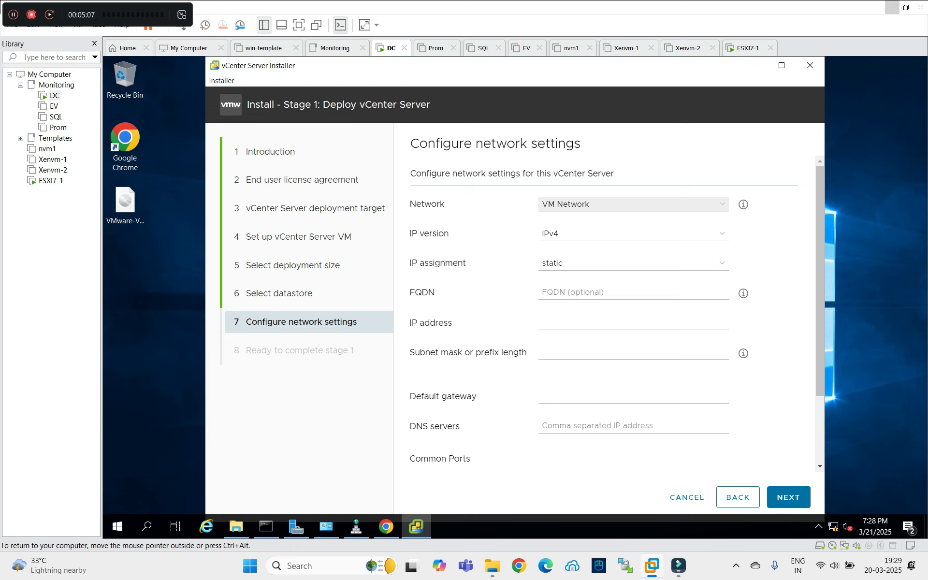
{"action": "left_click", "coordinate": [629, 204]}
{"action": "left_click", "coordinate": [628, 218]}
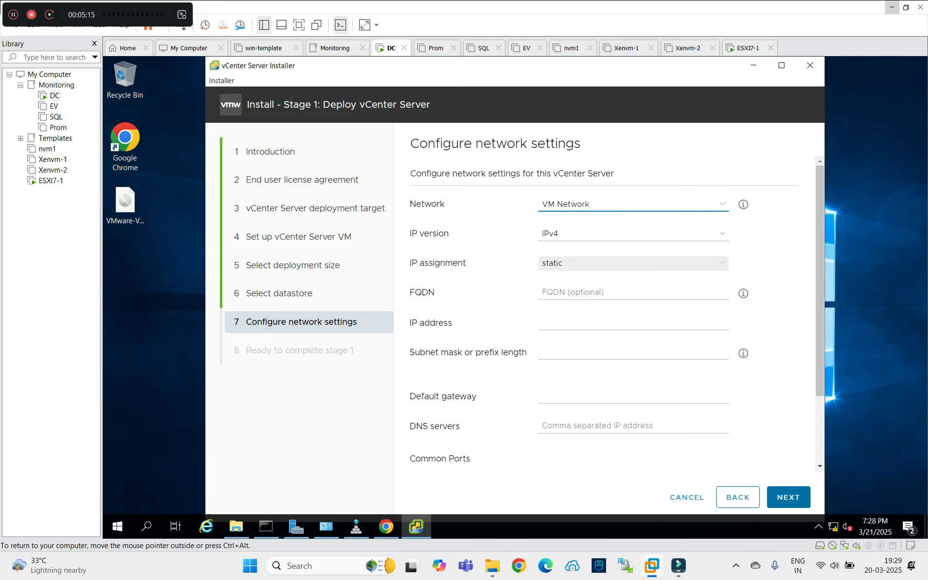
{"action": "left_click", "coordinate": [580, 292]}
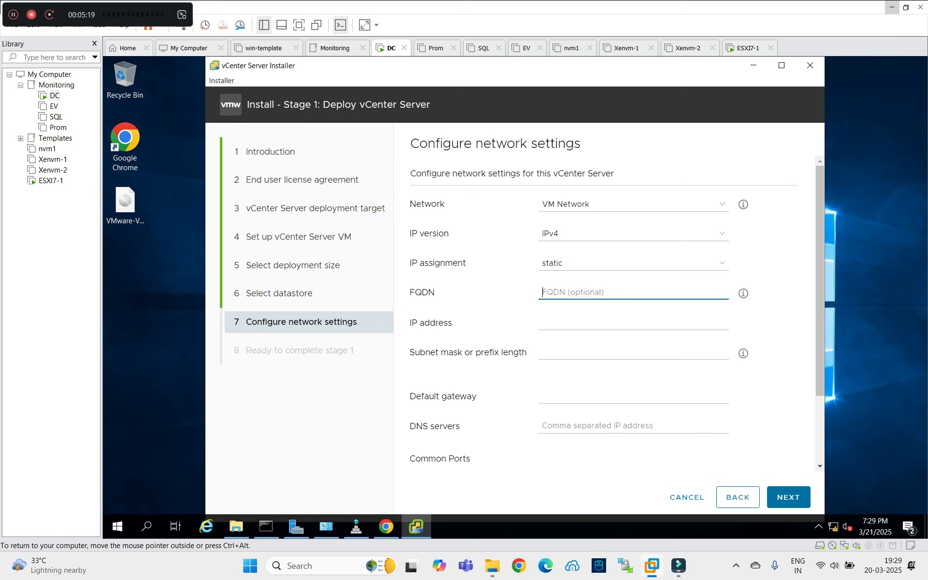
{"action": "left_click", "coordinate": [744, 293]}
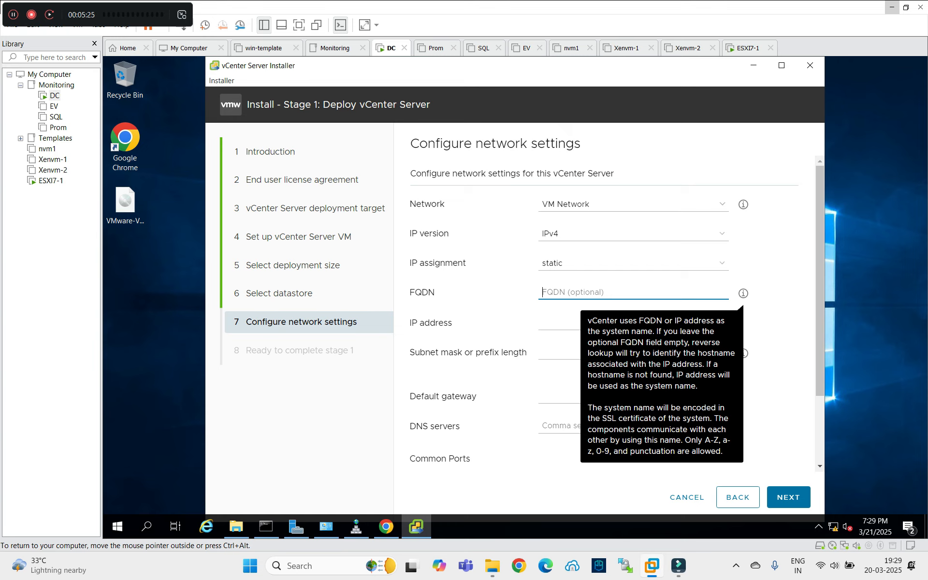
{"action": "key", "text": "Escape"}
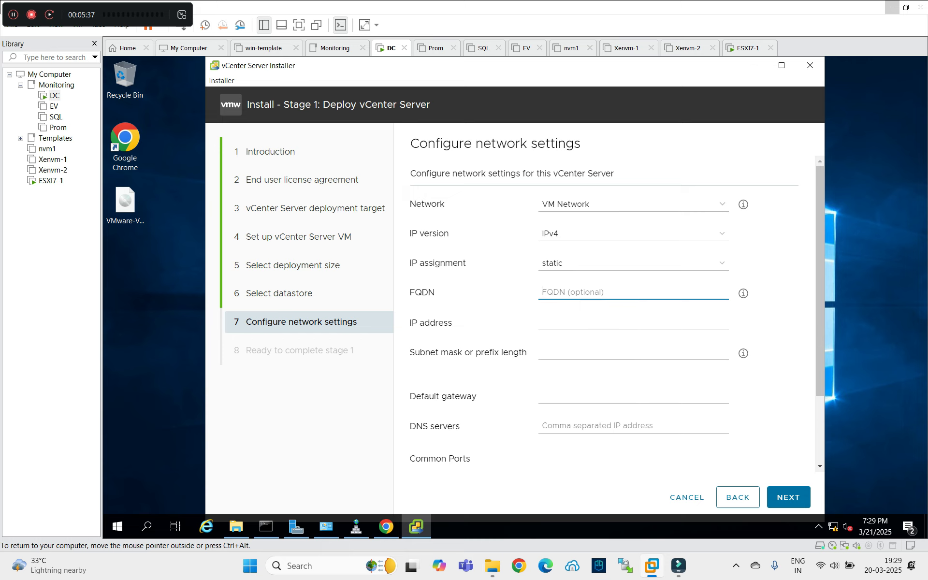
Enter IP 192.168.21.20, mask 255.255.255.0, and gateway and DNS 192.168.21.10, leaving FQDN empty.
{"action": "left_click", "coordinate": [542, 323]}
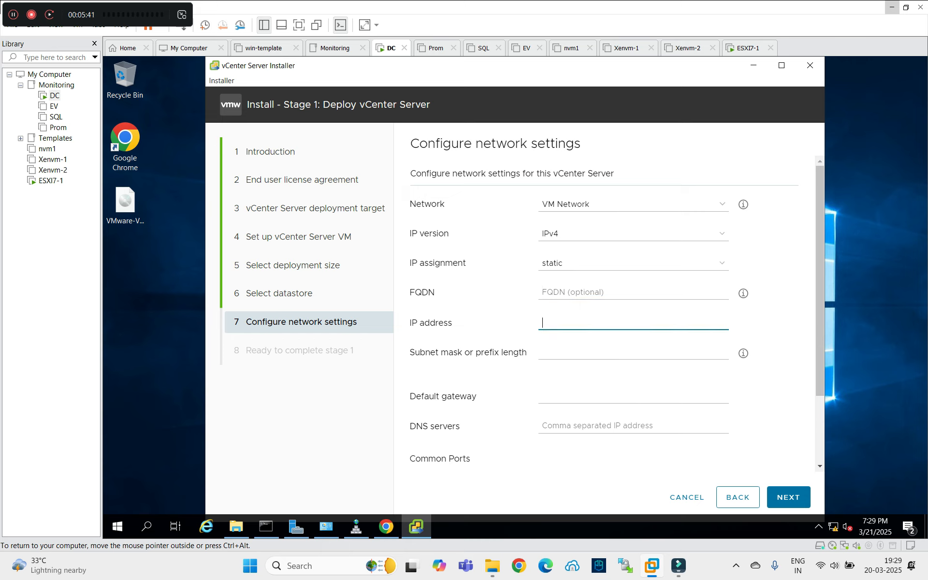
{"action": "type", "text": "192.168.21.20"}
{"action": "left_click", "coordinate": [543, 352]}
{"action": "type", "text": "255.255.255.0"}
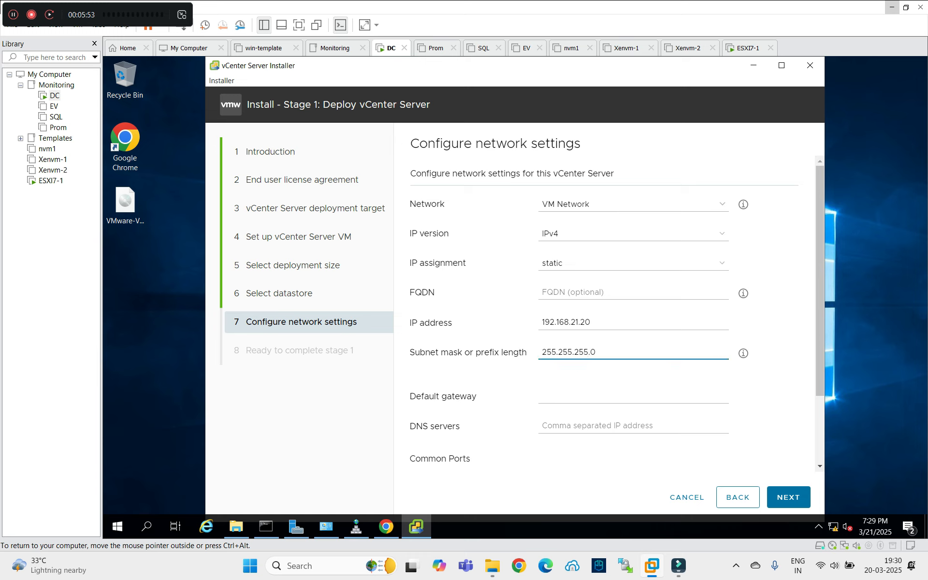
{"action": "left_click", "coordinate": [542, 396]}
{"action": "type", "text": "1"}
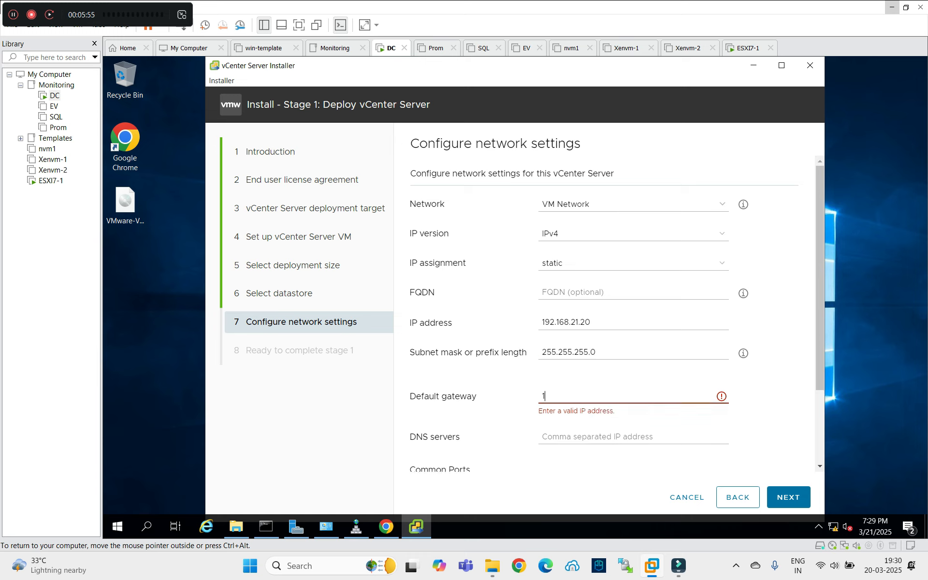
{"action": "type", "text": "92.168.21.10"}
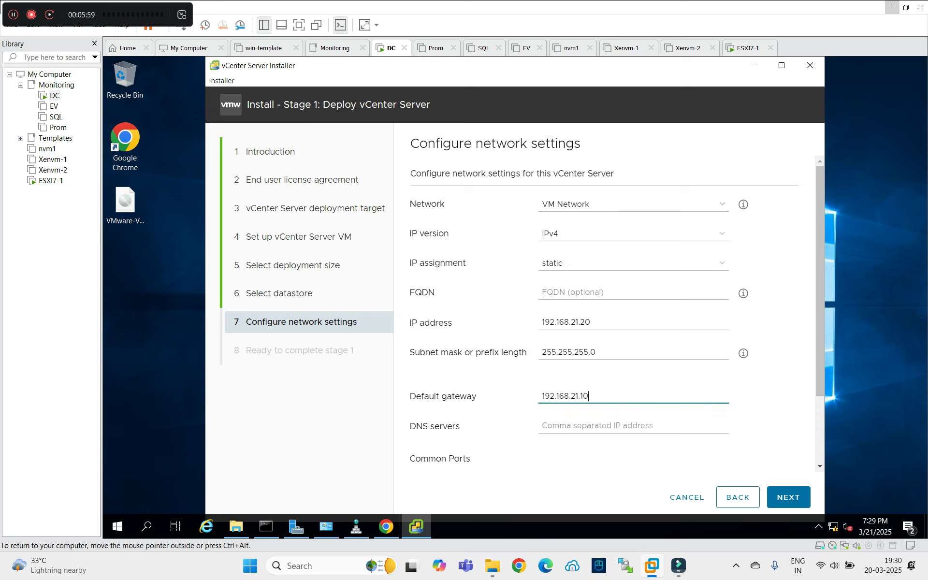
{"action": "key", "text": "Tab"}
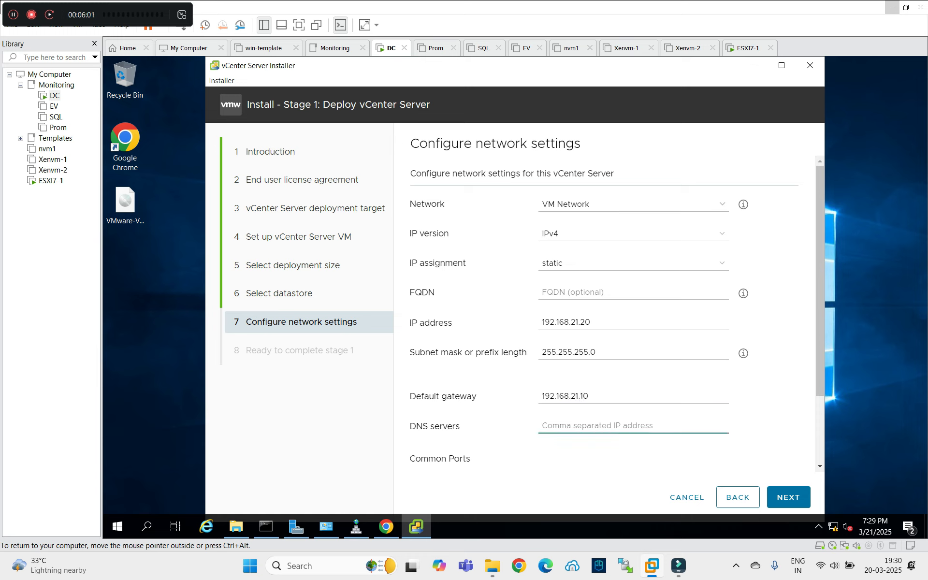
{"action": "key", "text": "shift+Tab"}
{"action": "key", "text": "ctrl+c"}
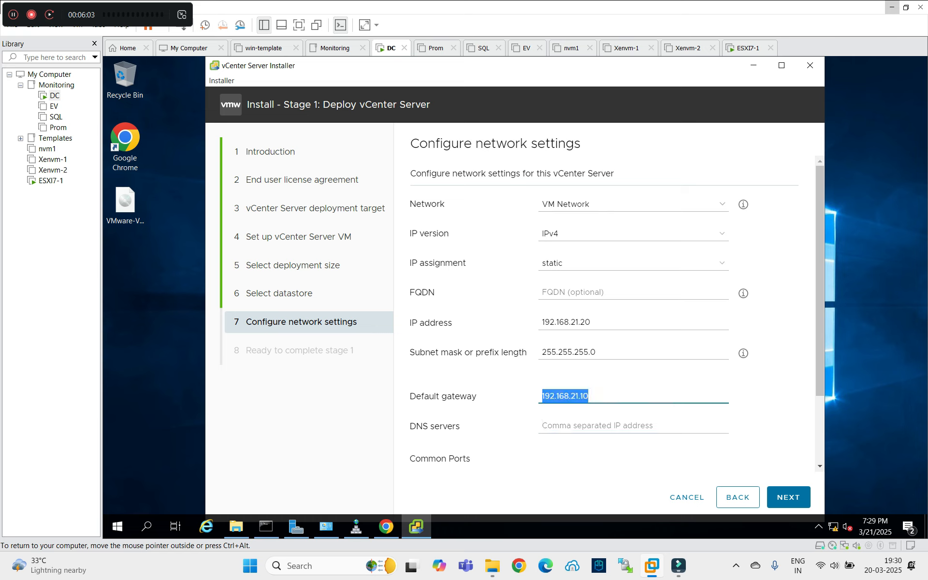
{"action": "key", "text": "Tab"}
{"action": "key", "text": "ctrl+v"}
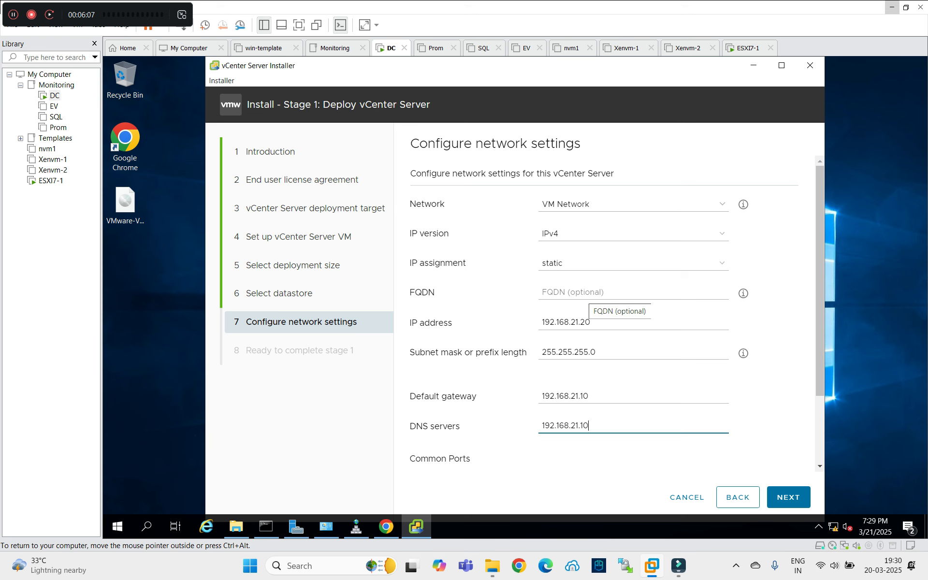
{"action": "mouse_move", "coordinate": [744, 293]}
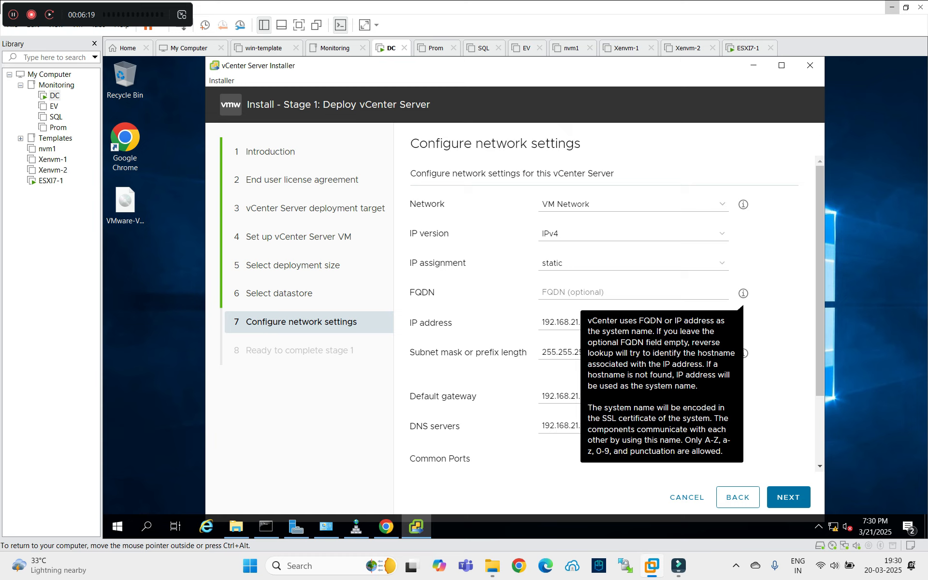
{"action": "key", "text": "Escape"}
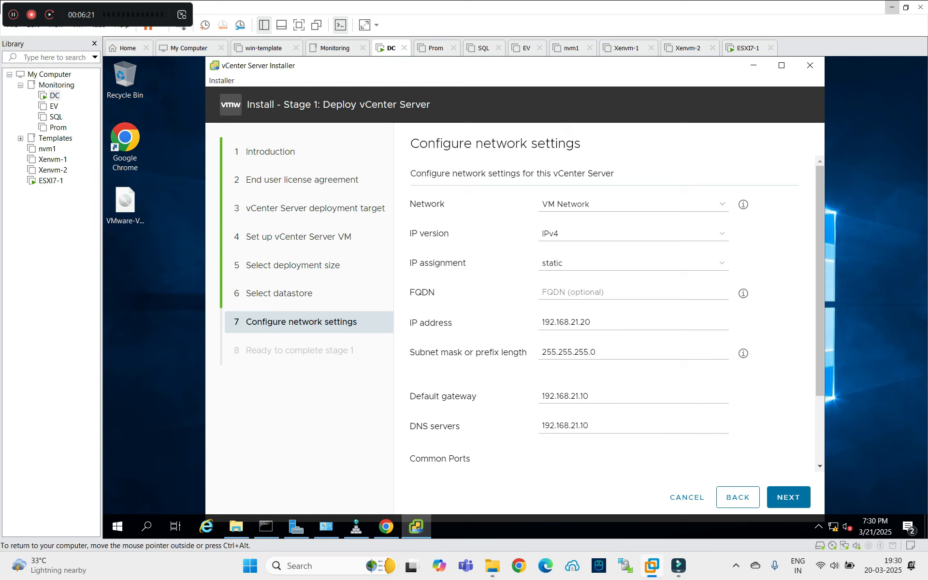
Check the getz.com zone host records in DNS Manager.
{"action": "left_click", "coordinate": [357, 526]}
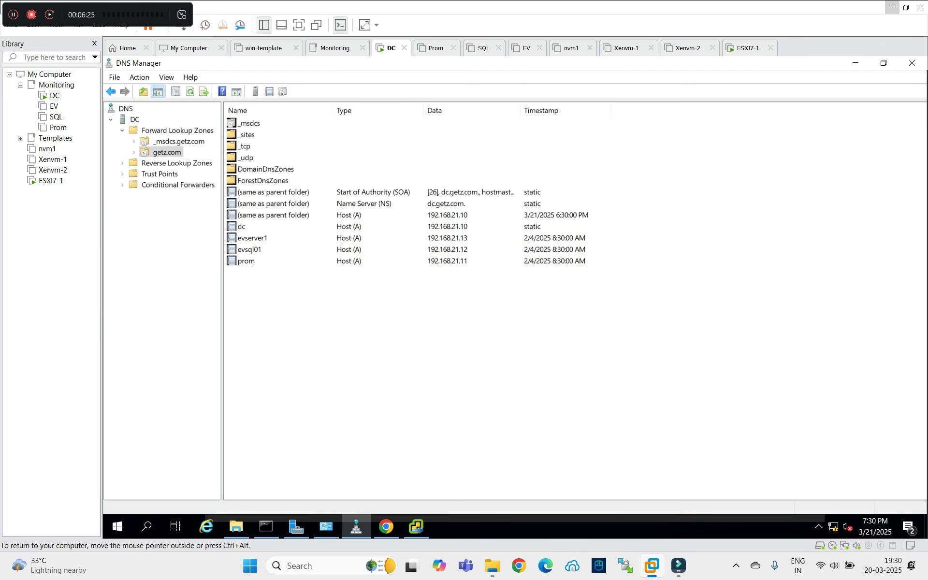
{"action": "right_click", "coordinate": [279, 310]}
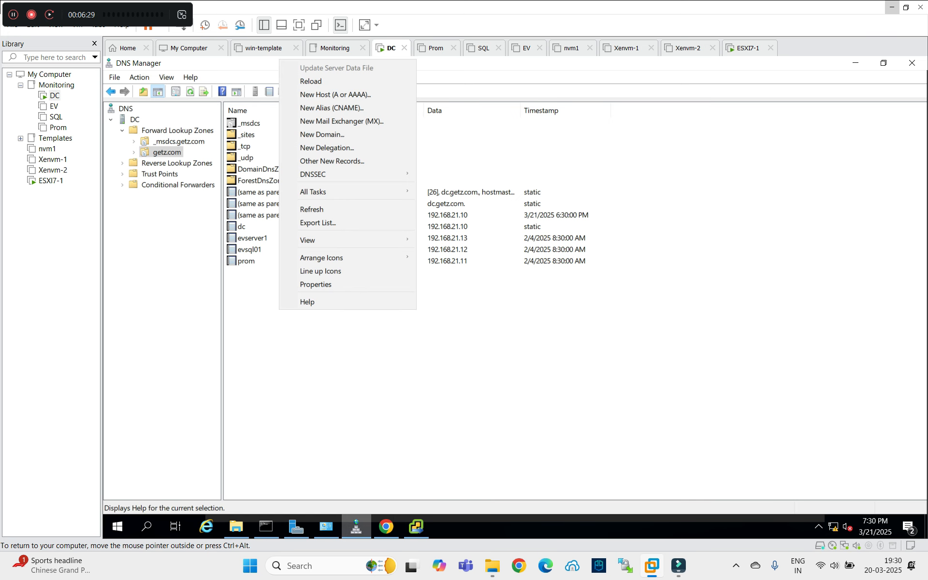
{"action": "key", "text": "alt+Tab"}
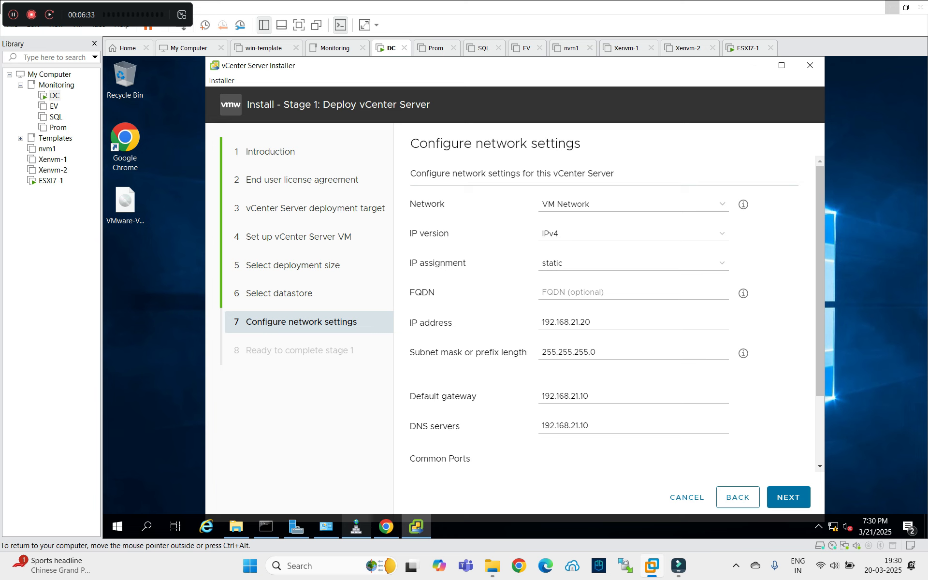
Step the installer back to VM setup and forward again to the network settings page.
{"action": "left_click", "coordinate": [738, 497]}
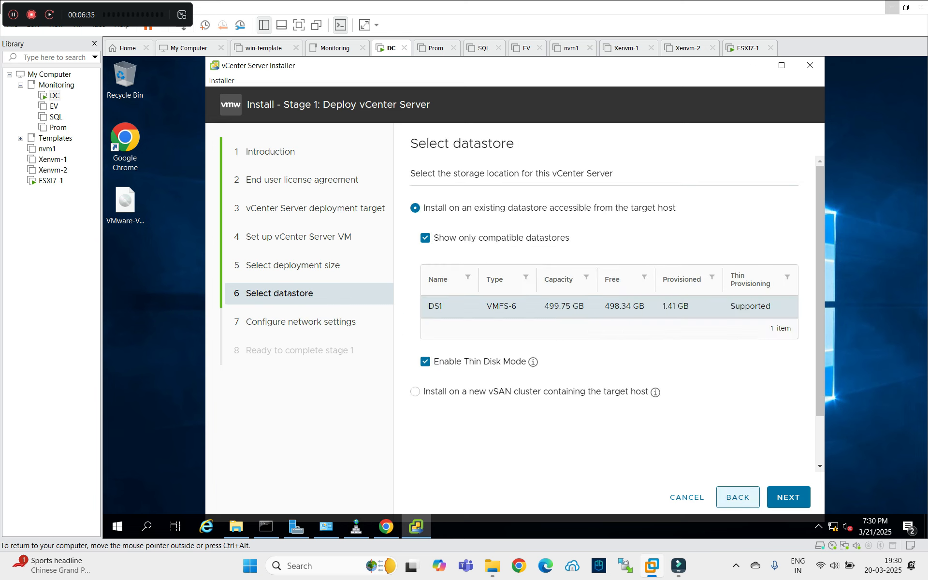
{"action": "left_click", "coordinate": [738, 497]}
{"action": "left_click", "coordinate": [738, 497]}
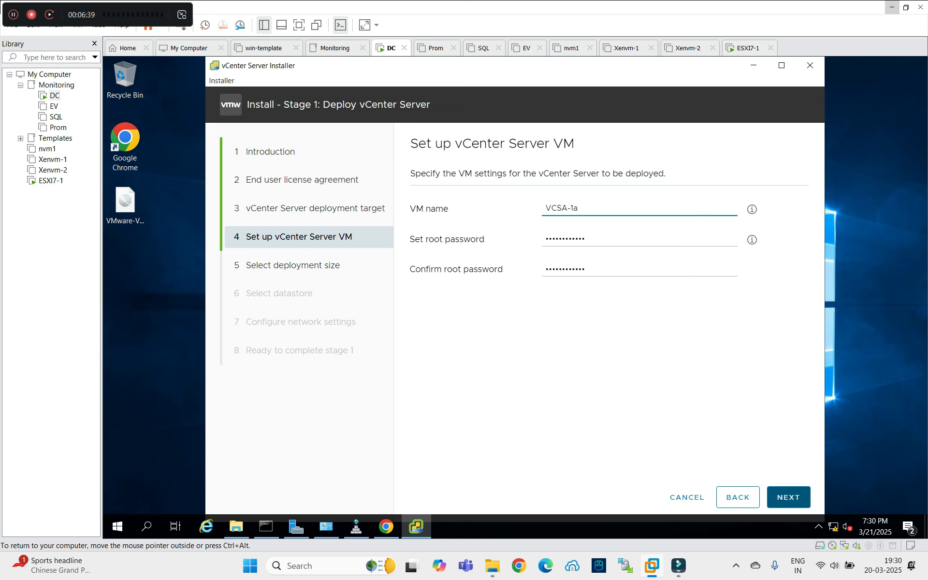
{"action": "left_click", "coordinate": [789, 496]}
{"action": "left_click", "coordinate": [788, 497]}
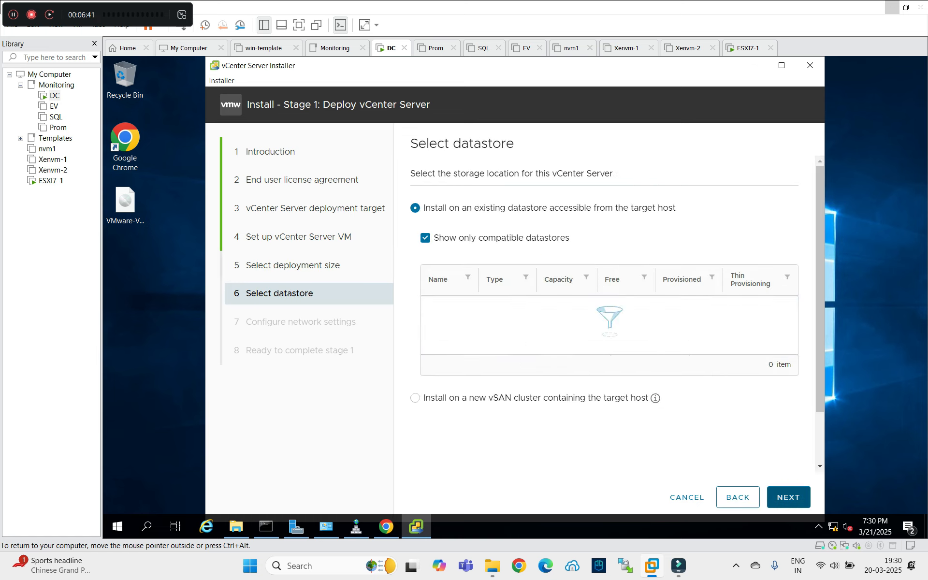
{"action": "left_click", "coordinate": [788, 497]}
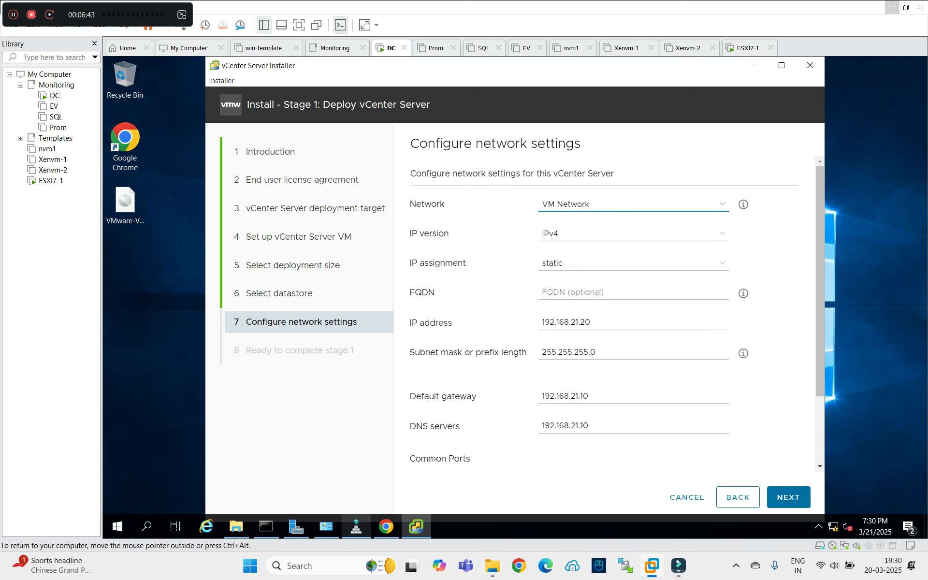
{"action": "left_click", "coordinate": [357, 527]}
Add a vcsa-1a Host (A) record for 192.168.21.20 with a PTR record to getz.com, then refresh the records.
{"action": "right_click", "coordinate": [283, 265]}
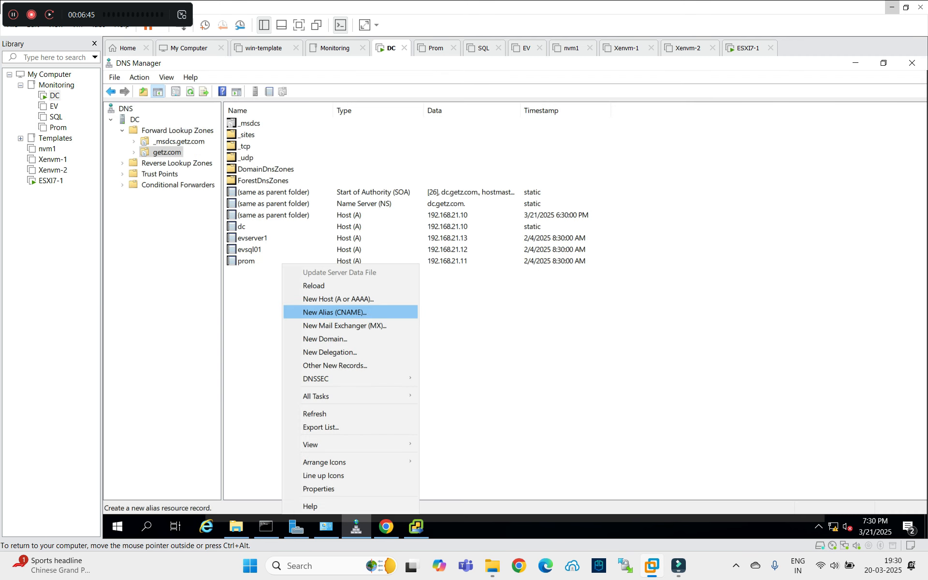
{"action": "left_click", "coordinate": [338, 299]}
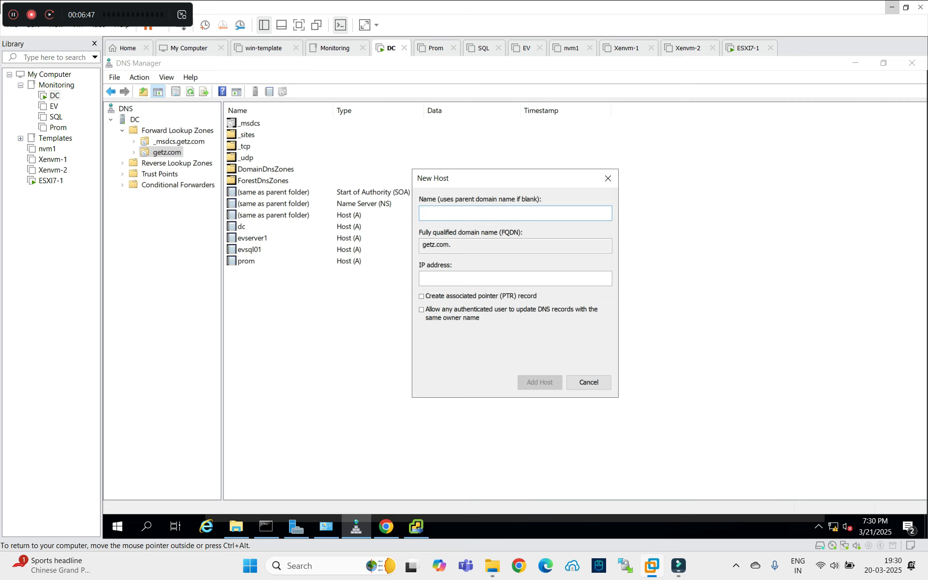
{"action": "type", "text": "vcsa-1a"}
{"action": "key", "text": "Tab"}
{"action": "key", "text": "Tab"}
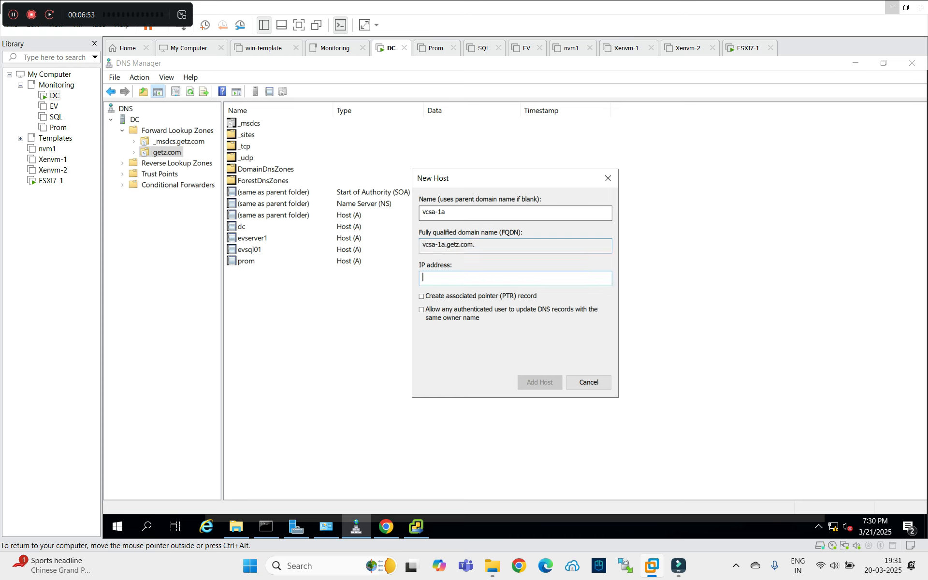
{"action": "type", "text": "192.168.21.20"}
{"action": "left_click", "coordinate": [422, 296]}
{"action": "left_click", "coordinate": [539, 382]}
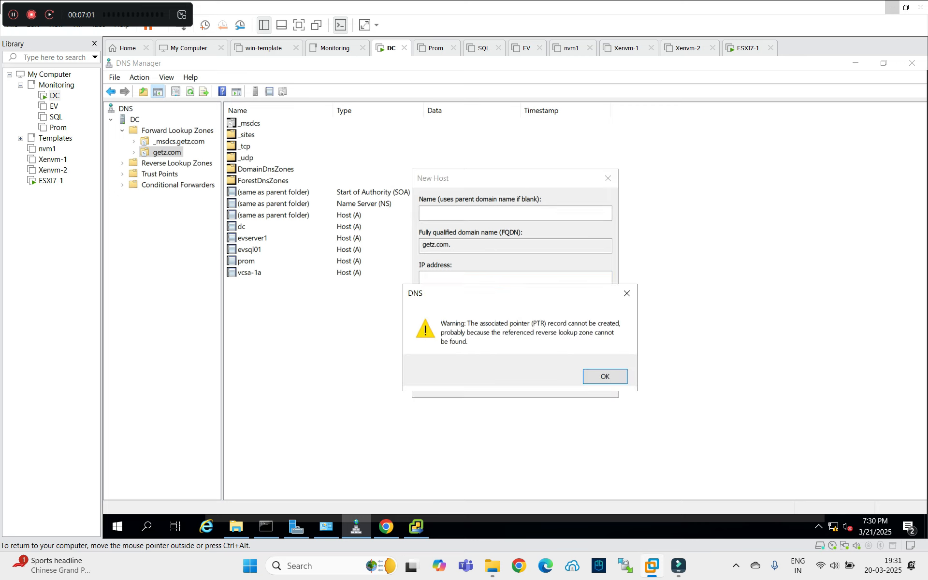
{"action": "key", "text": "Return"}
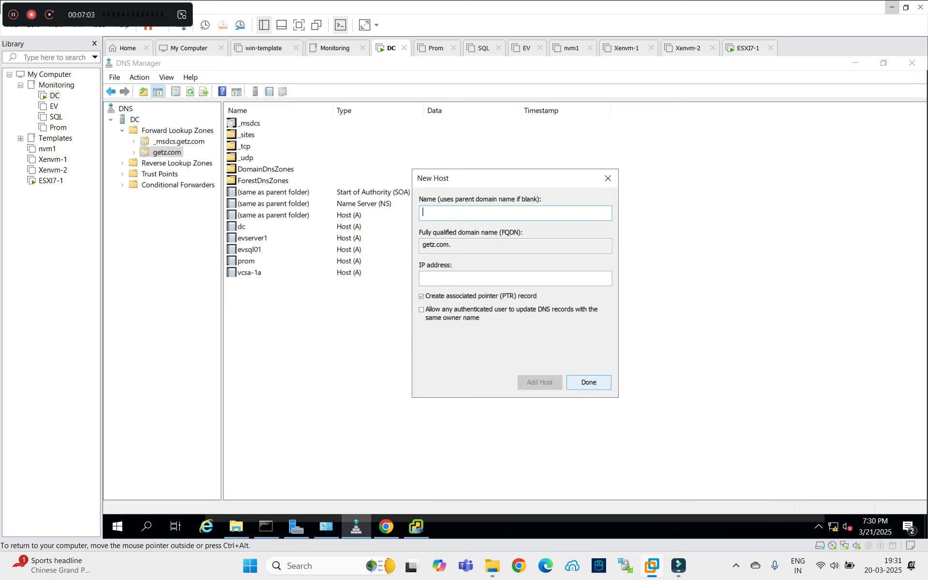
{"action": "key", "text": "Return"}
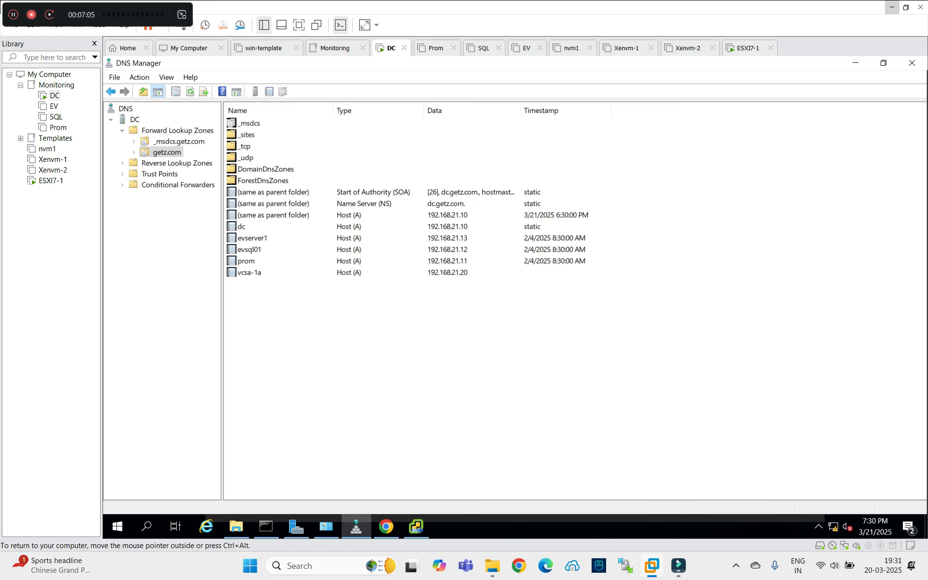
{"action": "right_click", "coordinate": [307, 101]}
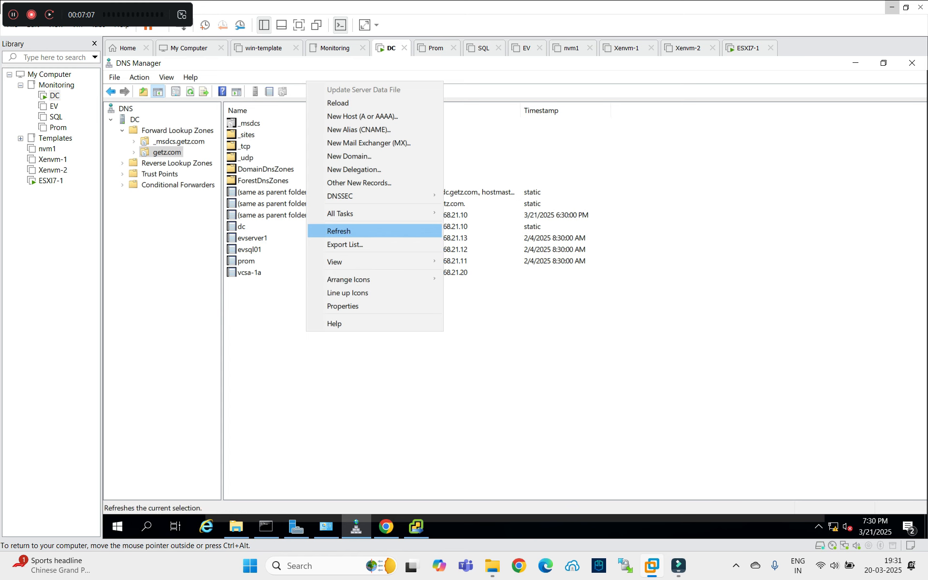
{"action": "left_click", "coordinate": [338, 244]}
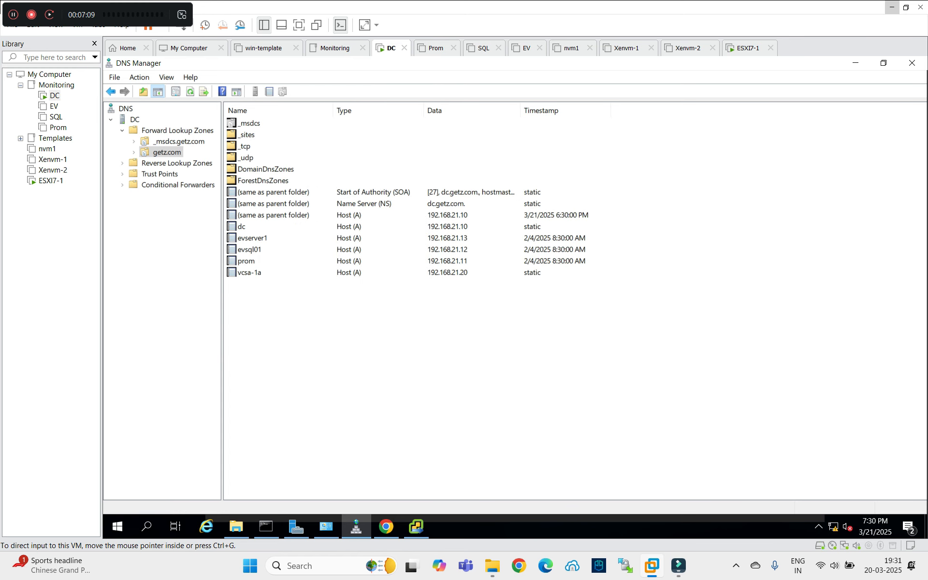
Enter vcsa-1a.getz.com as the appliance FQDN, cross-checking the name in DNS Manager.
{"action": "left_click", "coordinate": [856, 63]}
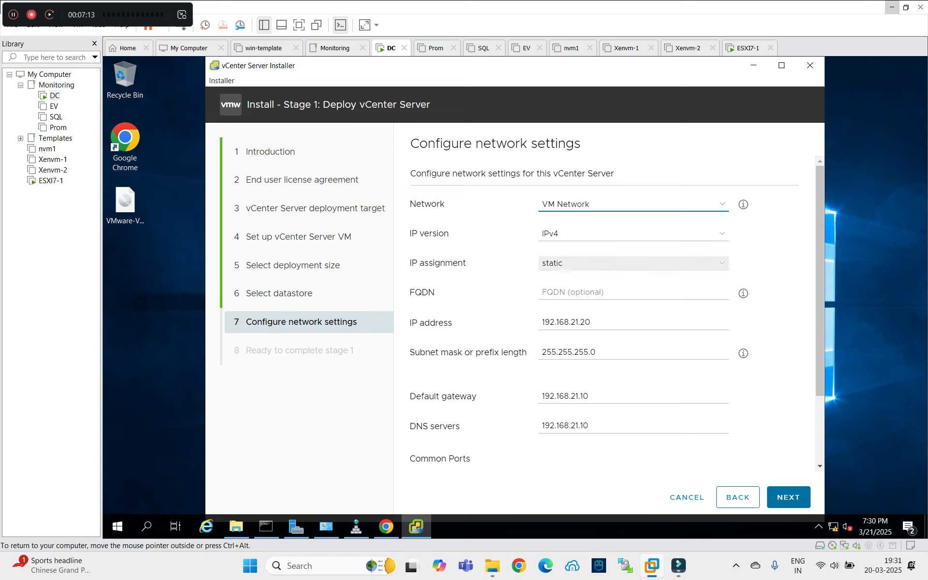
{"action": "left_click", "coordinate": [580, 292]}
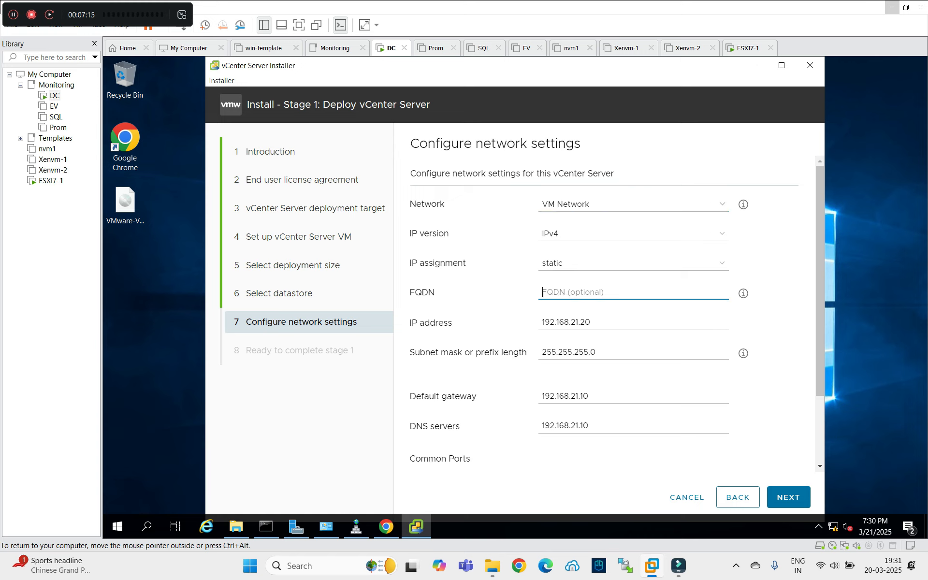
{"action": "type", "text": "sa"}
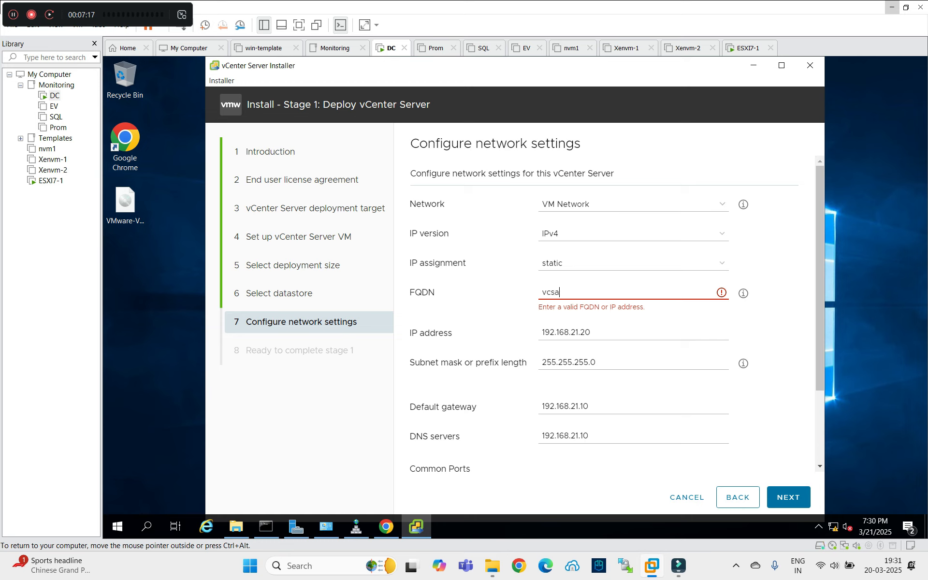
{"action": "type", "text": "-1a"}
{"action": "type", "text": ".ge"}
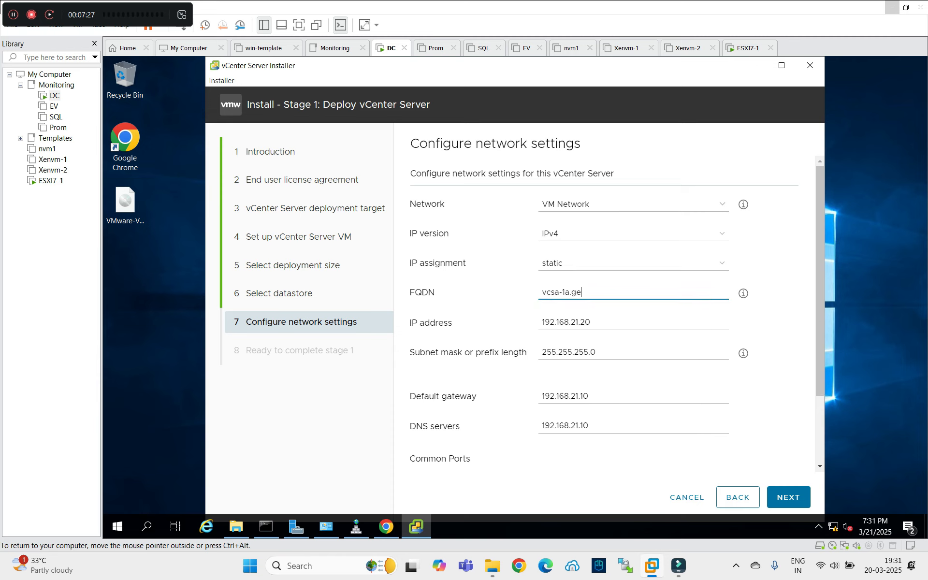
{"action": "type", "text": "tz.com"}
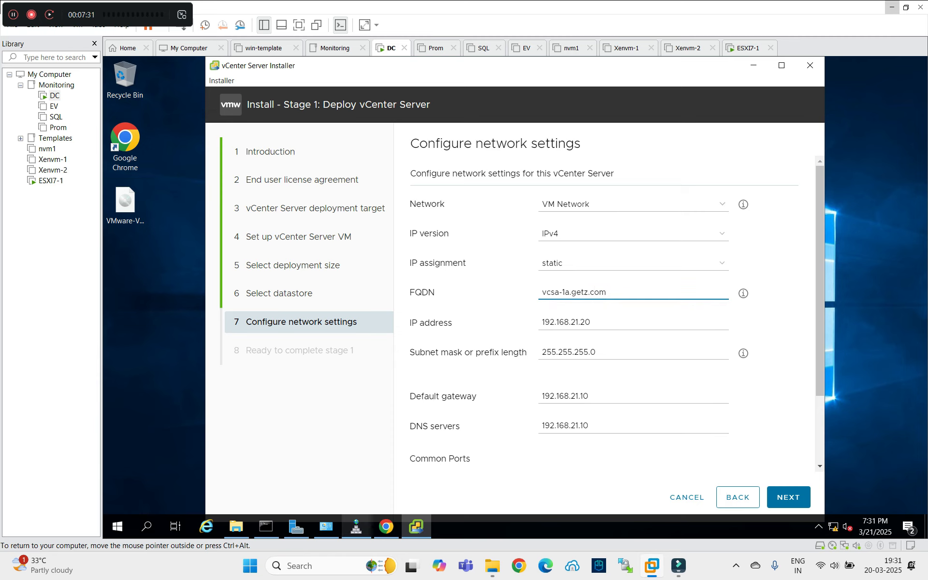
{"action": "left_click", "coordinate": [356, 527]}
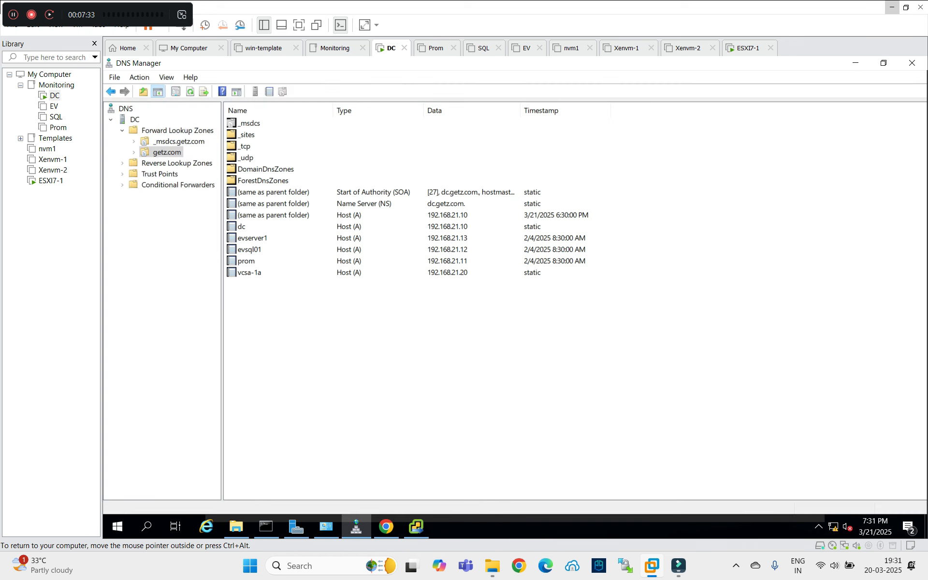
{"action": "key", "text": "alt+Tab"}
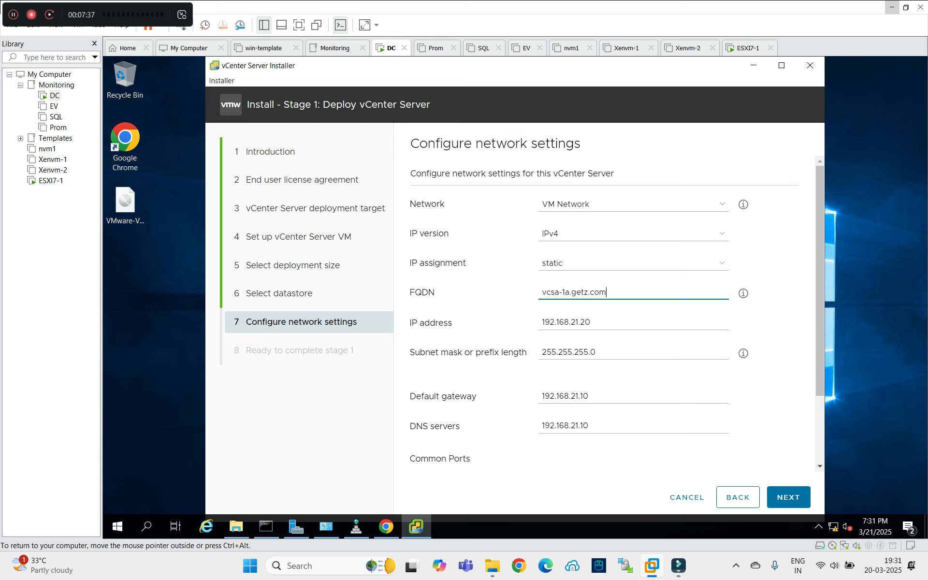
{"action": "scroll", "coordinate": [609, 309], "scroll_direction": "down", "scroll_amount": 3}
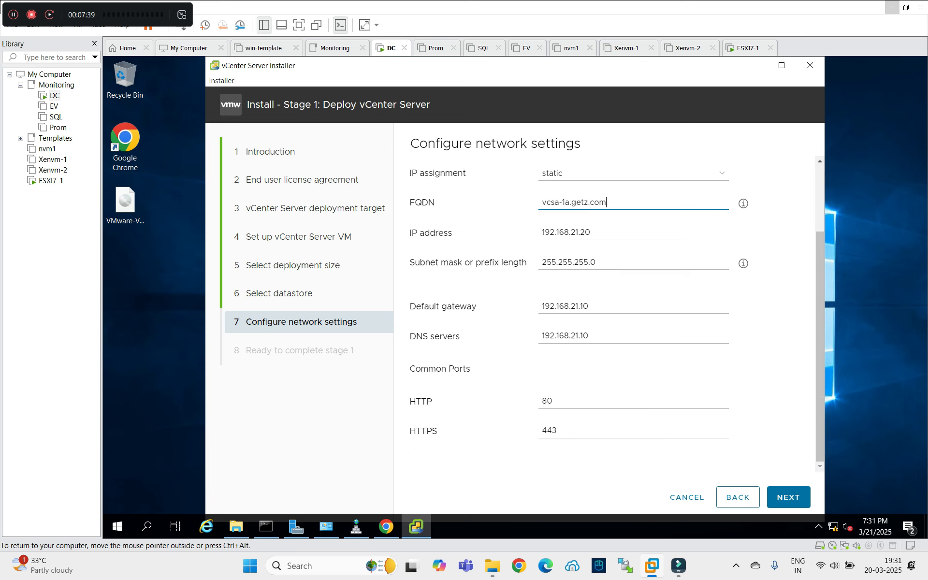
Validate the network settings, review the summary and start the stage 1 deployment.
{"action": "left_click", "coordinate": [788, 497]}
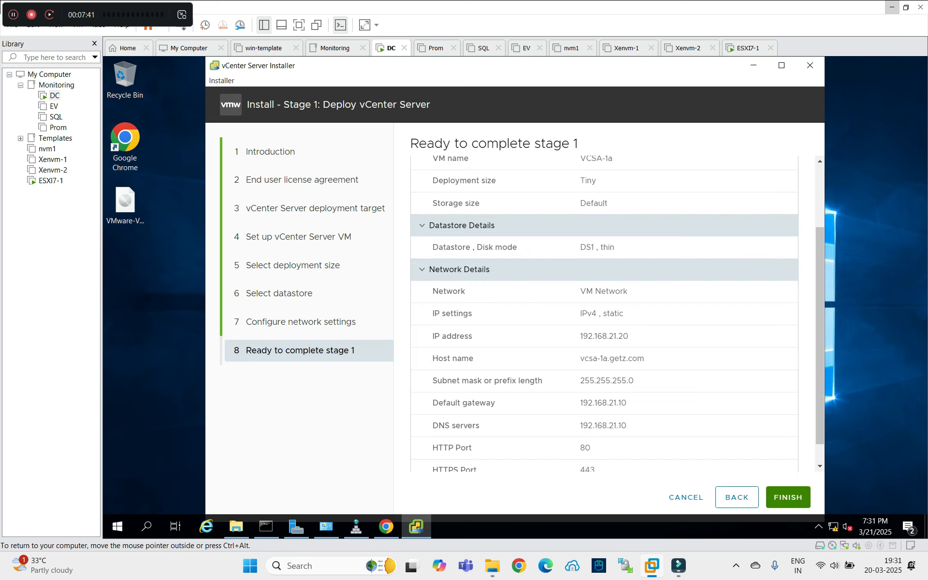
{"action": "scroll", "coordinate": [604, 314], "scroll_direction": "down", "scroll_amount": 1}
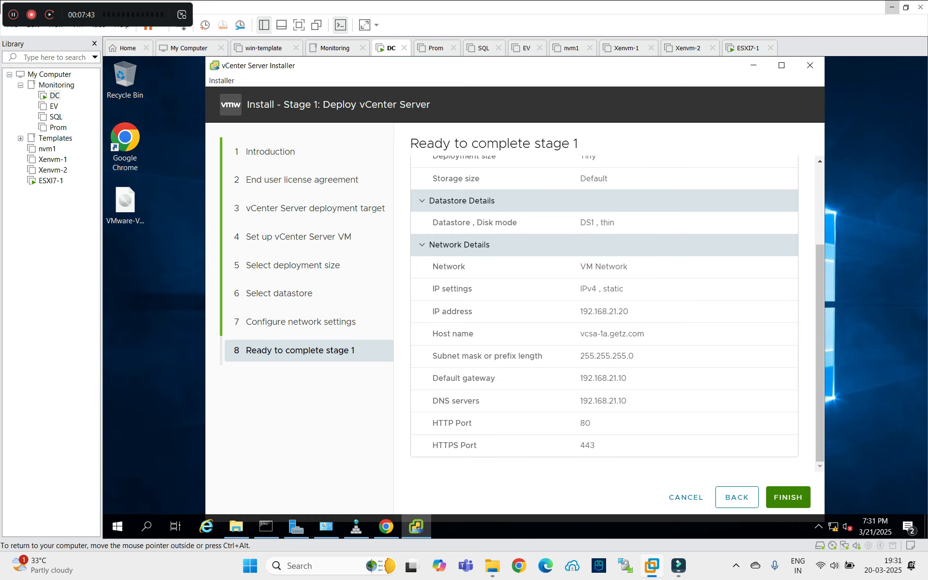
{"action": "left_click", "coordinate": [789, 497]}
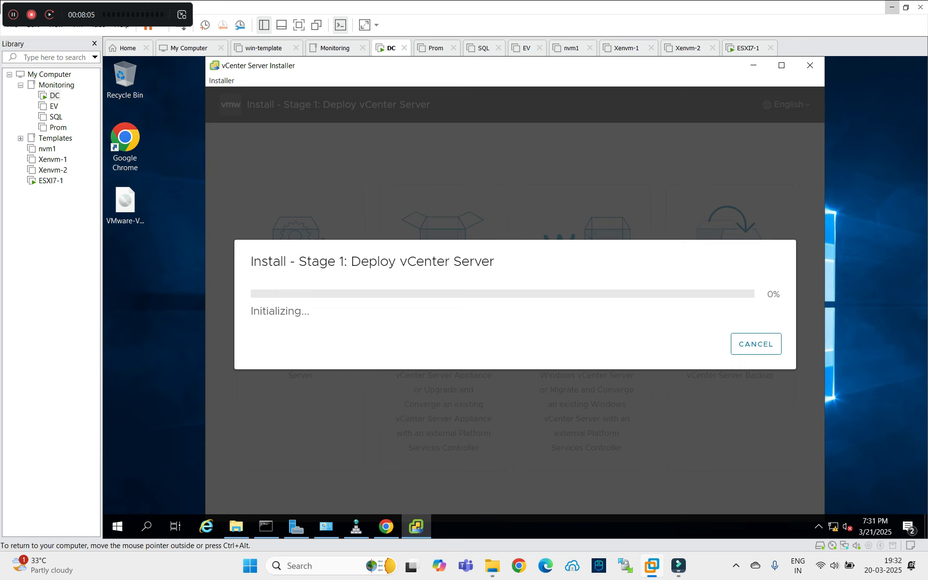
Bring up the ESXi host's virtual machine list in the VM's browser.
{"action": "left_click", "coordinate": [745, 48]}
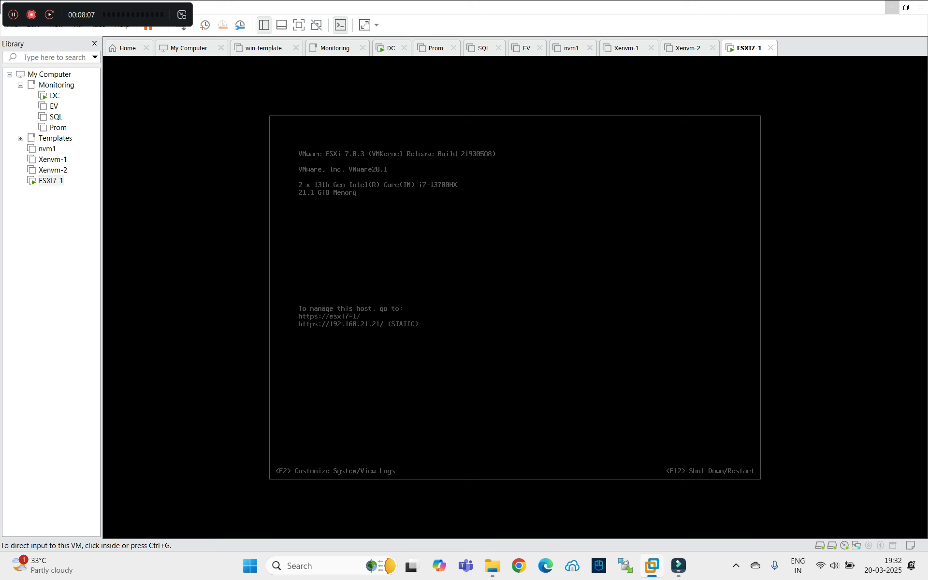
{"action": "left_click", "coordinate": [391, 48]}
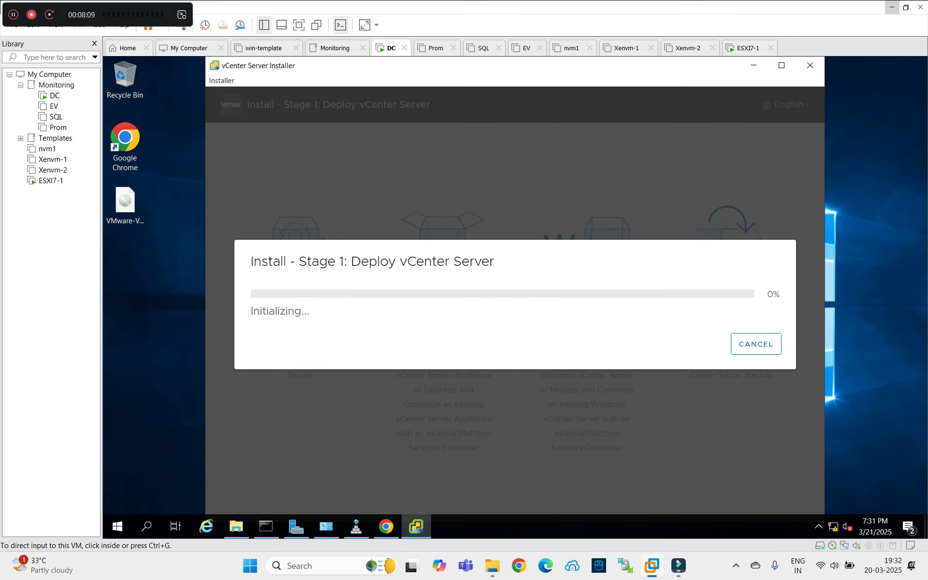
{"action": "left_click", "coordinate": [386, 526]}
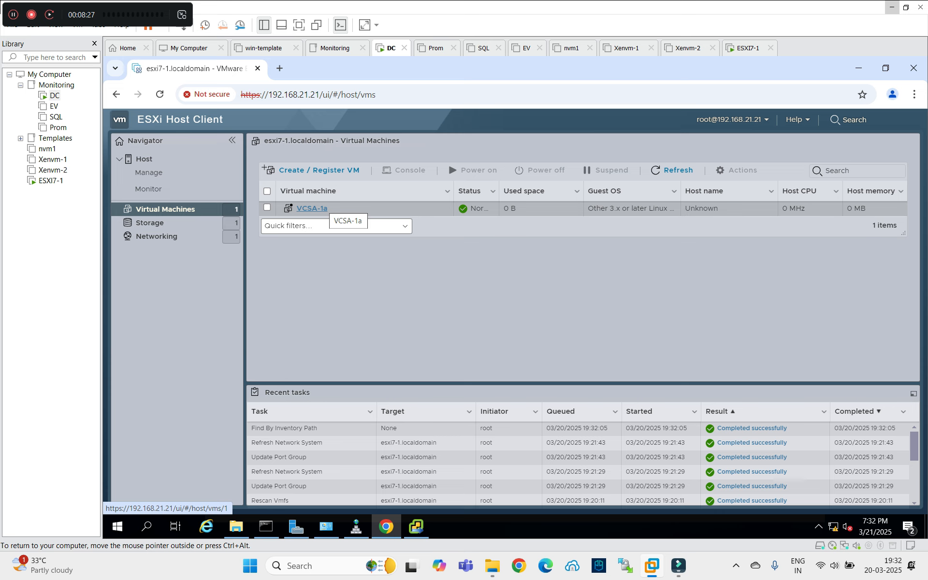
View the VCSA-1a VM page (2 vCPUs, 12 GB memory, 48.56 GB disk), then hide the browser.
{"action": "left_click", "coordinate": [320, 209]}
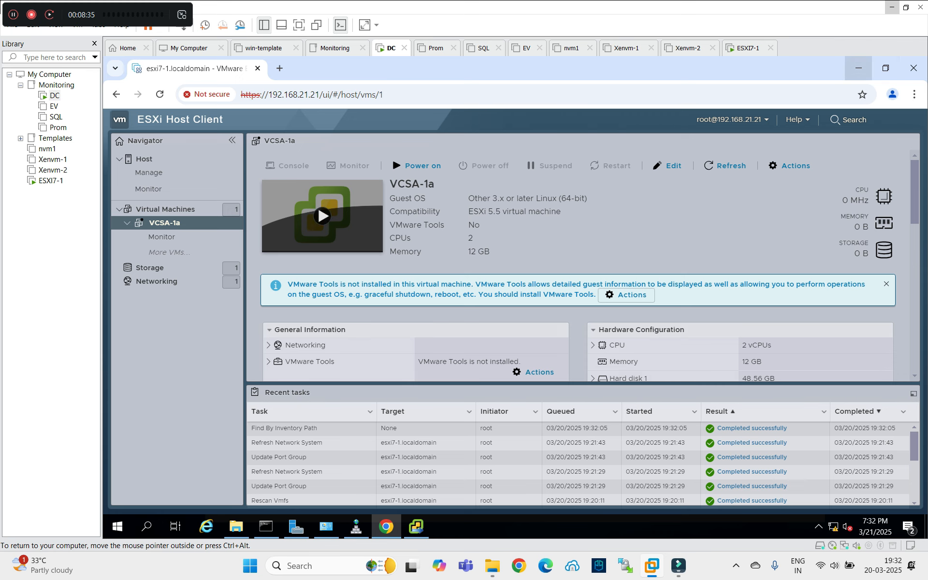
{"action": "left_click", "coordinate": [858, 68]}
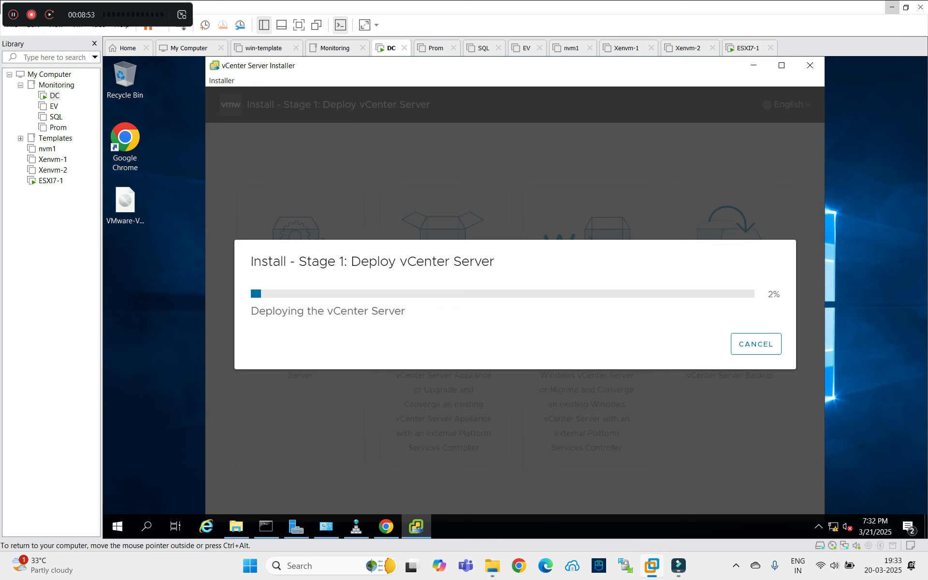
Check VCSA-1a is running as vcsa-1a.getz.com in ESXi Host Client, then return to the 91% progress.
{"action": "key", "text": "ctrl+alt"}
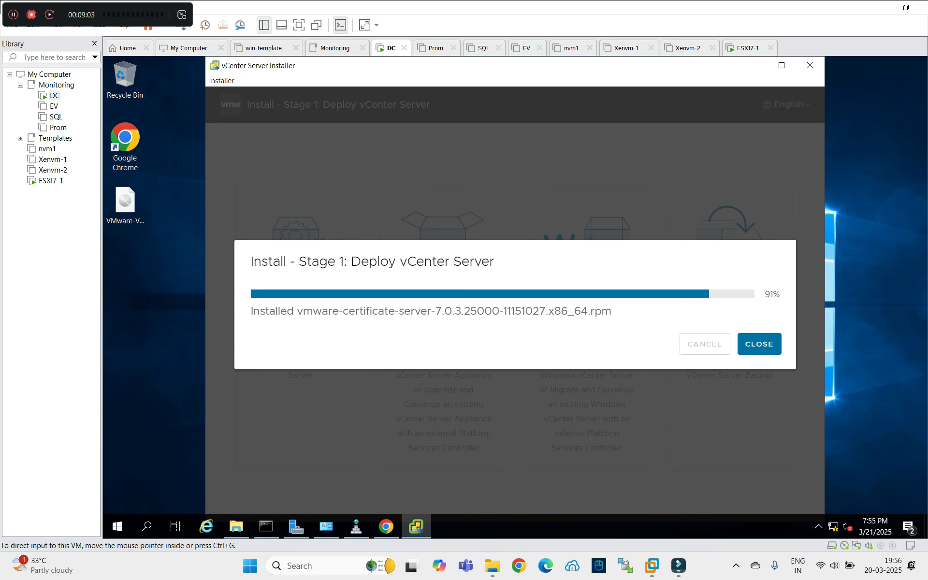
{"action": "left_click", "coordinate": [387, 526]}
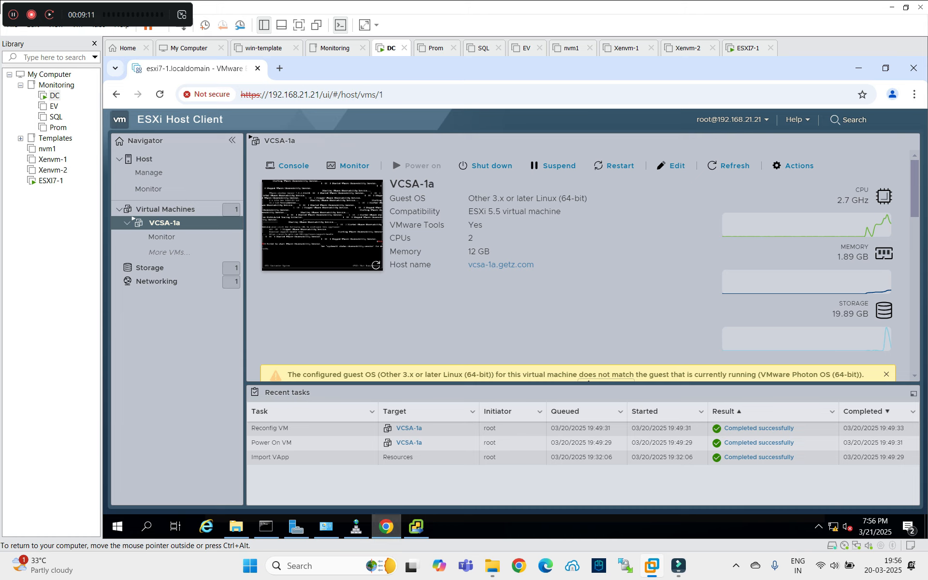
{"action": "left_click", "coordinate": [387, 527]}
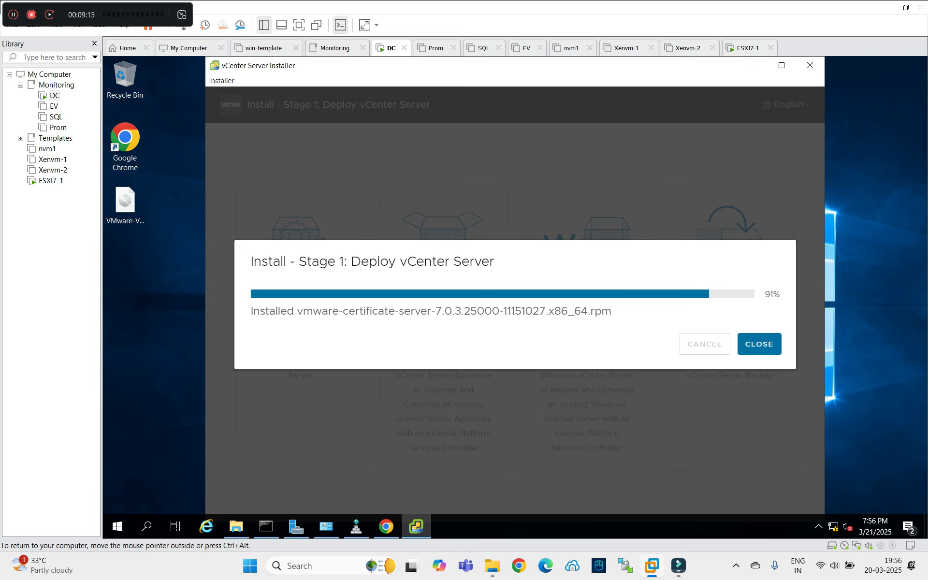
Rerun the ping to 192.168.21.20 in Command Prompt.
{"action": "left_click", "coordinate": [266, 526]}
{"action": "left_click", "coordinate": [352, 340]}
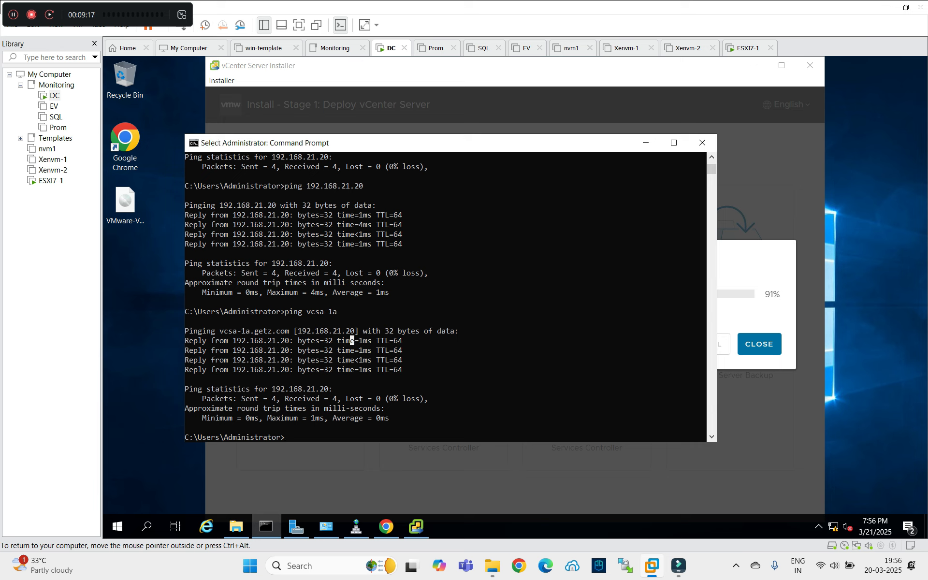
{"action": "key", "text": "Escape"}
{"action": "key", "text": "Up"}
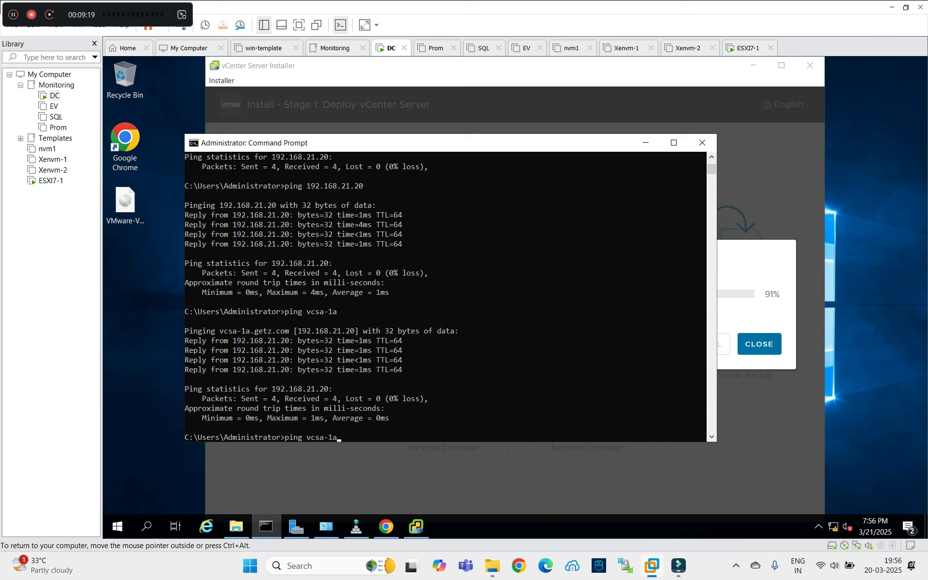
{"action": "key", "text": "Up"}
{"action": "key", "text": "Return"}
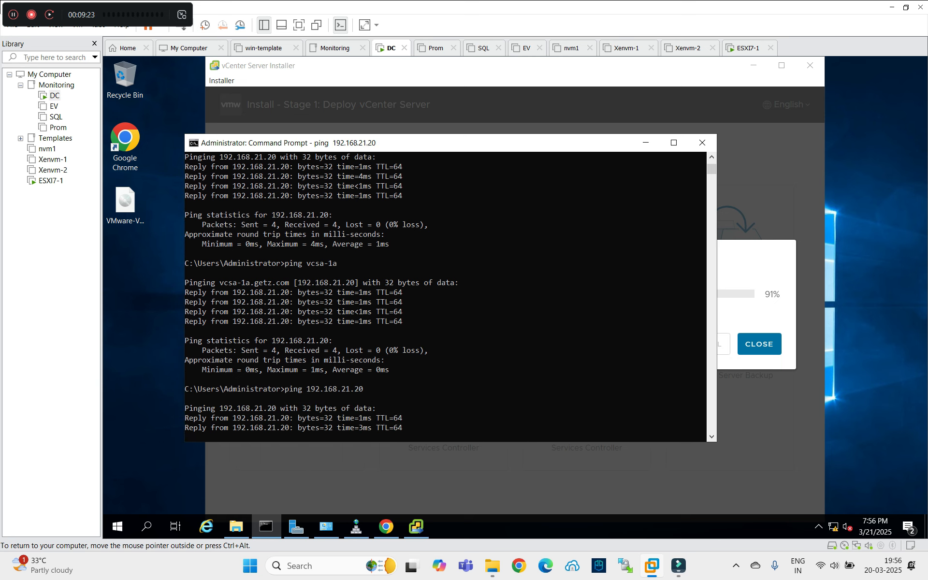
Check the vcsa-1a record in DNS Manager, then ping vcsa-1a with 0% loss.
{"action": "left_click", "coordinate": [356, 526]}
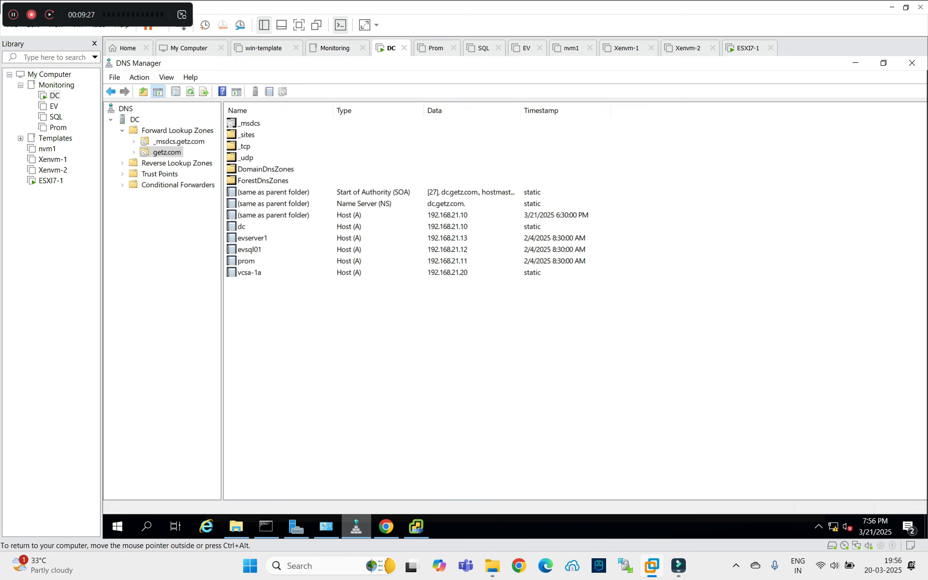
{"action": "left_click", "coordinate": [356, 526]}
{"action": "type", "text": "ping 192.168.21.21"}
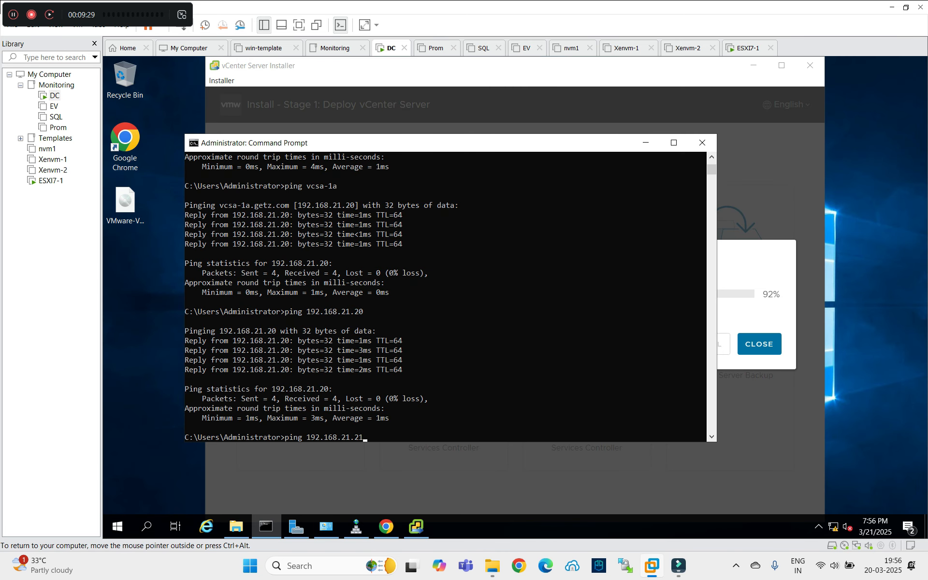
{"action": "key", "text": "Up"}
{"action": "key", "text": "Up"}
{"action": "key", "text": "Return"}
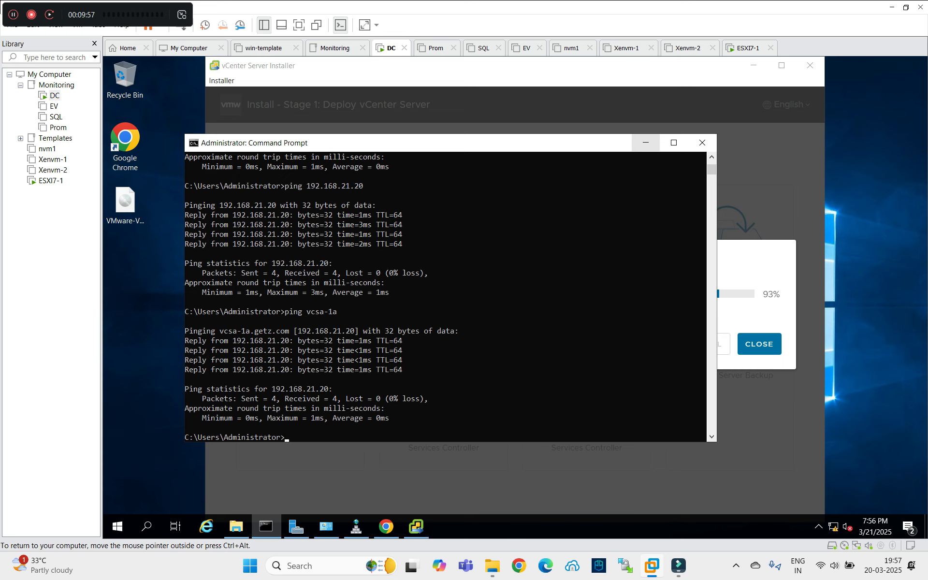
Wait for the stage 1 deployment to complete and continue to the Stage 2 introduction.
{"action": "left_click", "coordinate": [645, 143]}
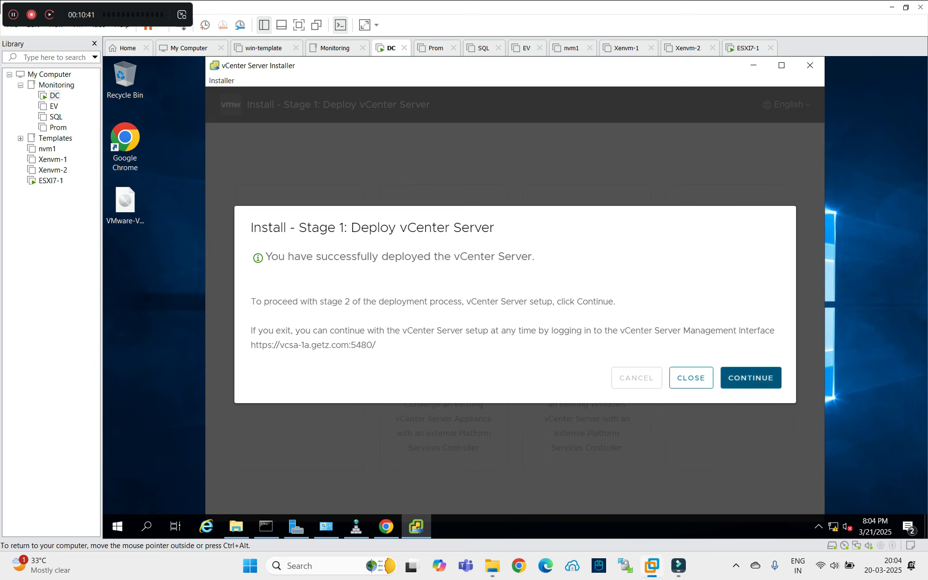
{"action": "left_click", "coordinate": [751, 377]}
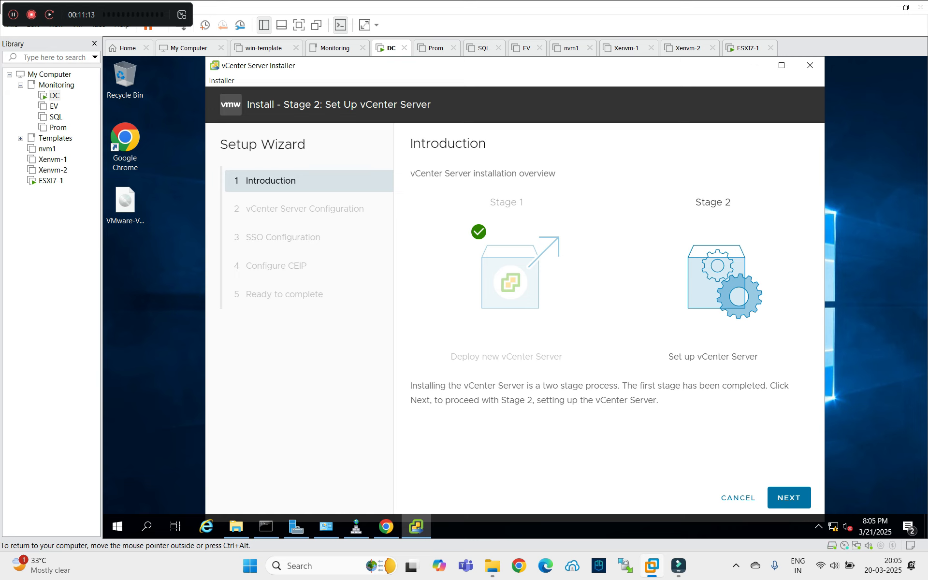
Set time synchronization to 'Synchronize time with the ESXi host' and SSH access to Enabled.
{"action": "left_click", "coordinate": [789, 497]}
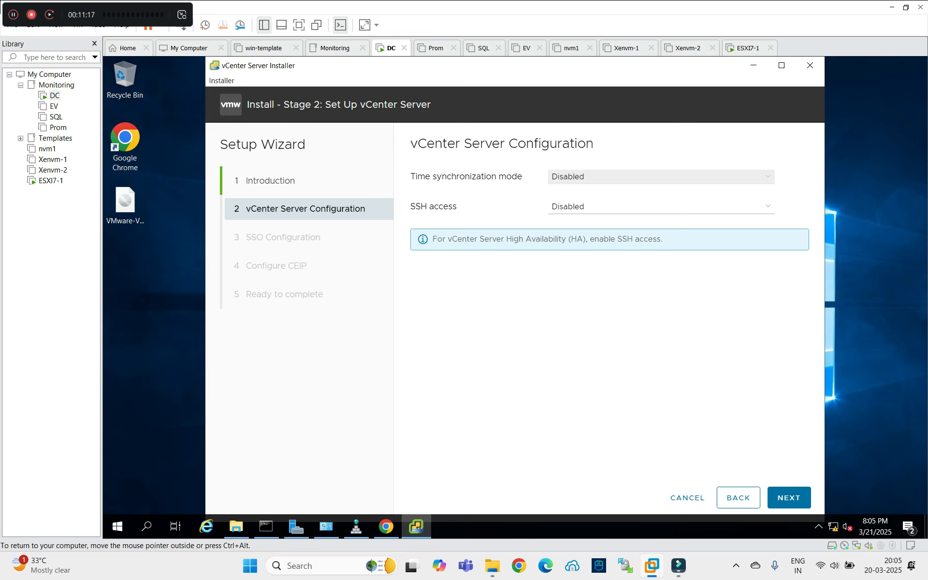
{"action": "key", "text": "alt+Down"}
{"action": "key", "text": "Down"}
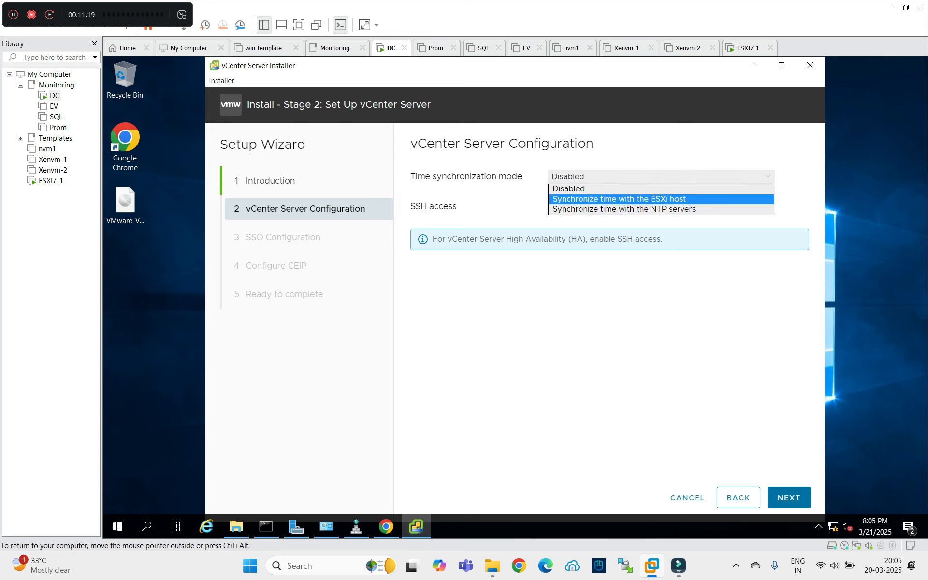
{"action": "key", "text": "Return"}
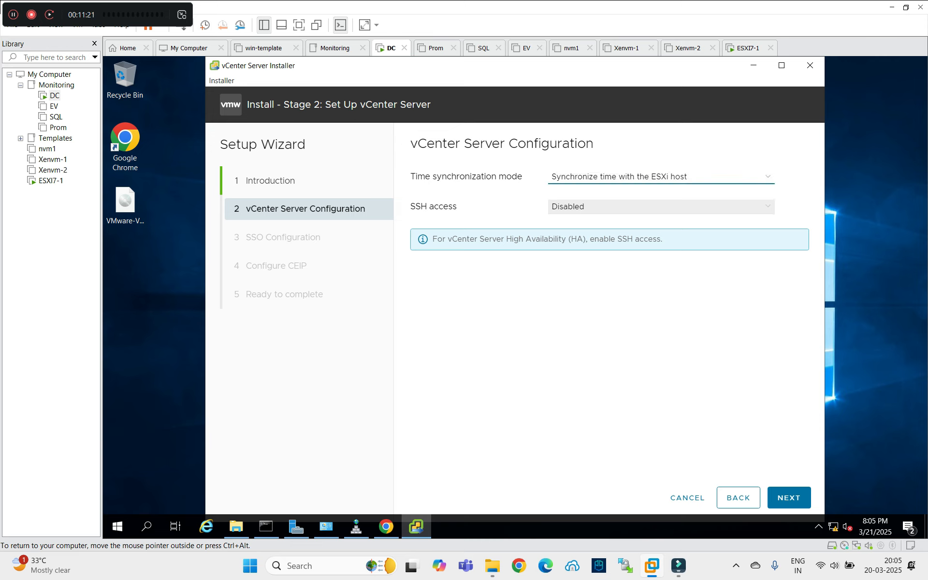
{"action": "key", "text": "Tab"}
{"action": "key", "text": "alt+Down"}
{"action": "key", "text": "Down"}
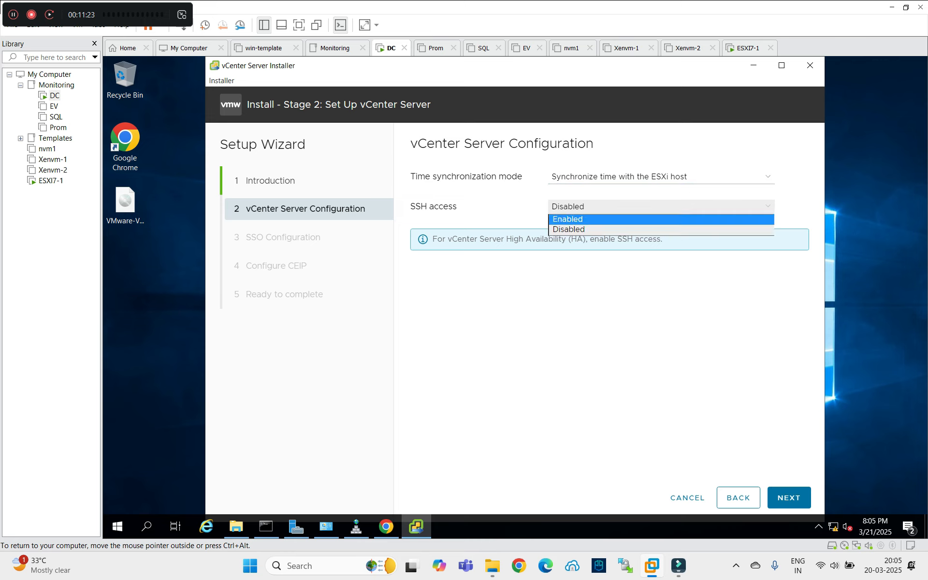
{"action": "key", "text": "Return"}
{"action": "key", "text": "Return"}
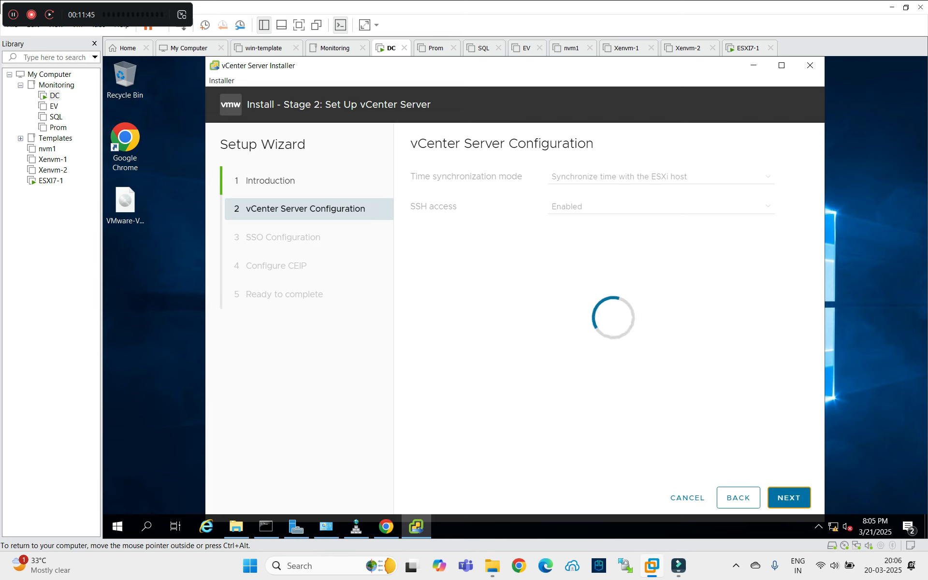
Glance at the ESXi Host Client window and put it away again.
{"action": "left_click", "coordinate": [386, 526]}
{"action": "left_click", "coordinate": [386, 526]}
{"action": "mouse_move", "coordinate": [265, 527]}
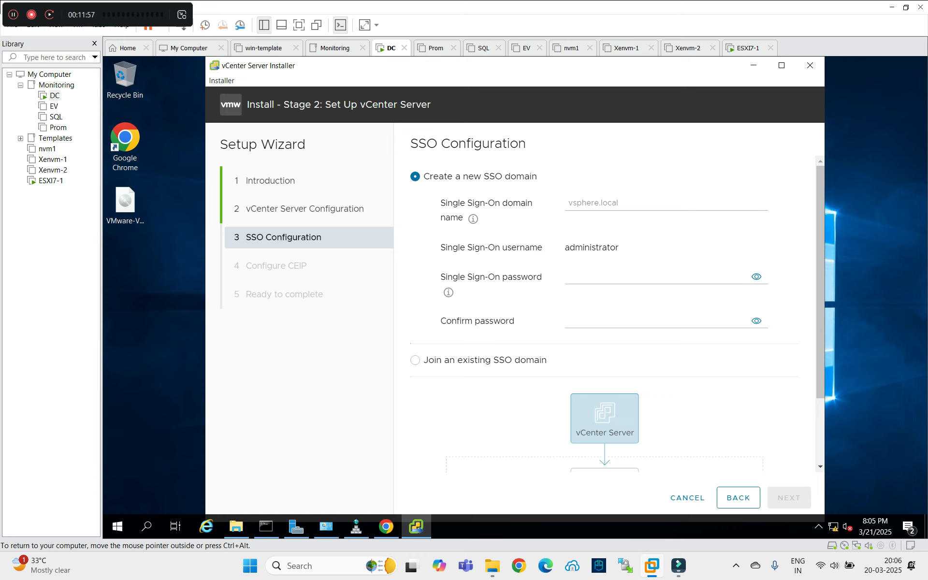
Enter and confirm the SSO administrator password, and type vsphere.local as the domain name.
{"action": "left_click", "coordinate": [628, 203]}
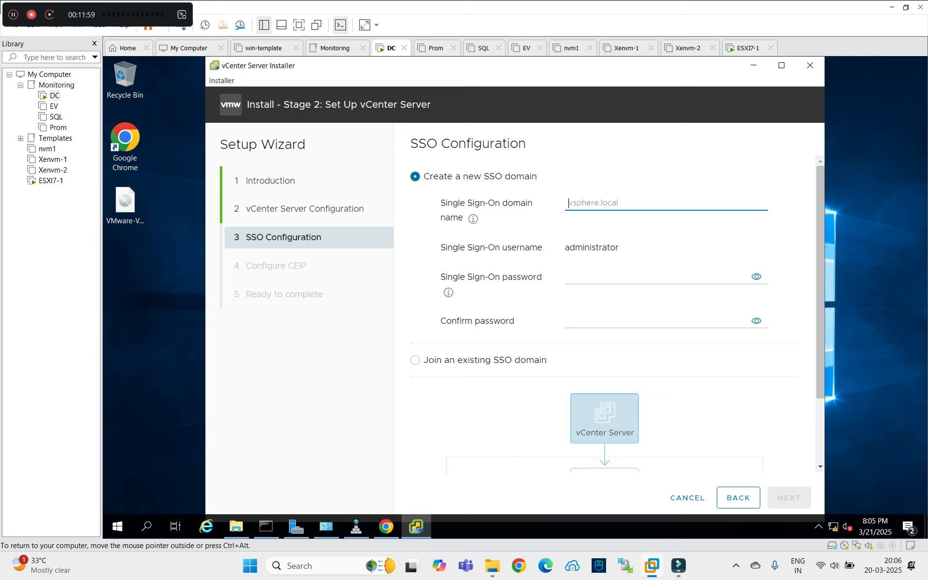
{"action": "left_click", "coordinate": [657, 277]}
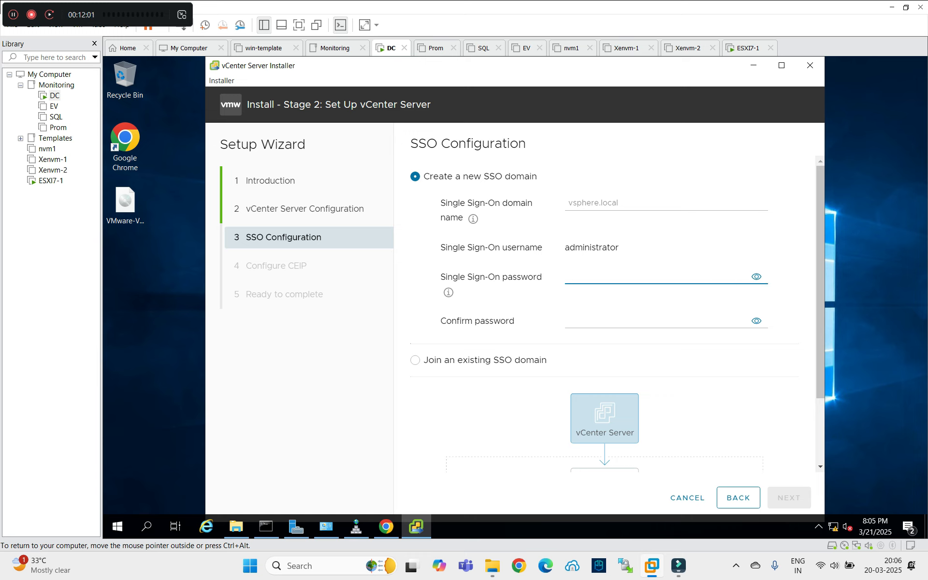
{"action": "key", "text": "Tab"}
{"action": "key", "text": "Tab"}
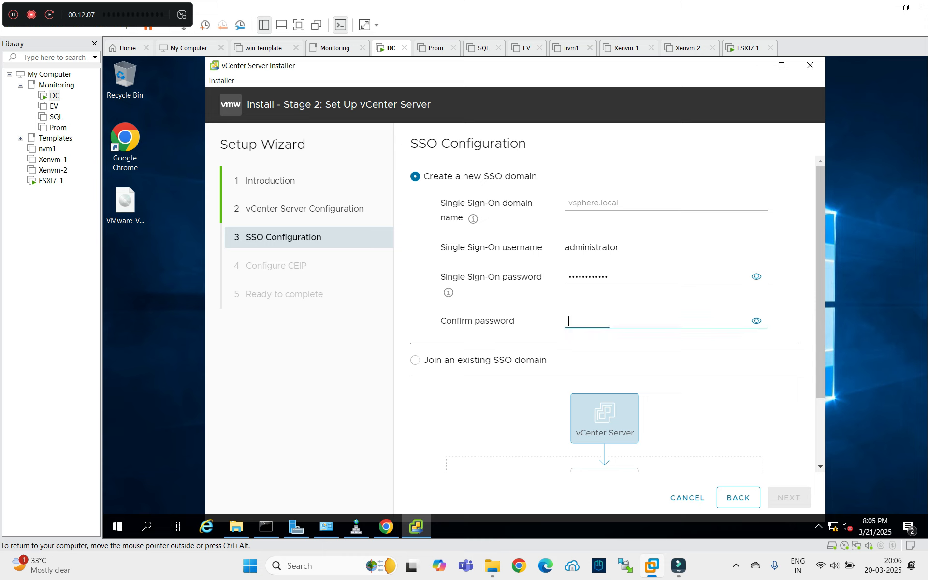
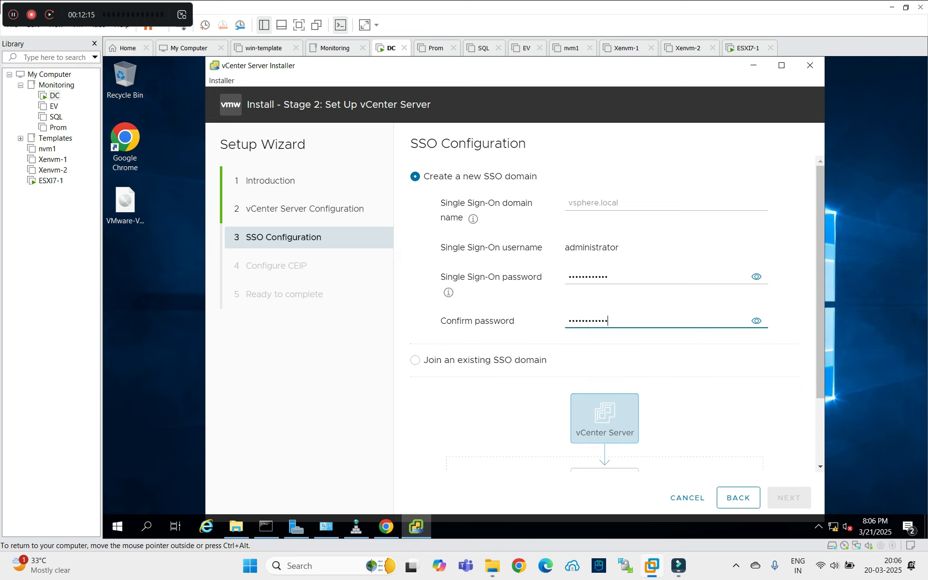
{"action": "scroll", "coordinate": [604, 314], "scroll_direction": "down", "scroll_amount": 2}
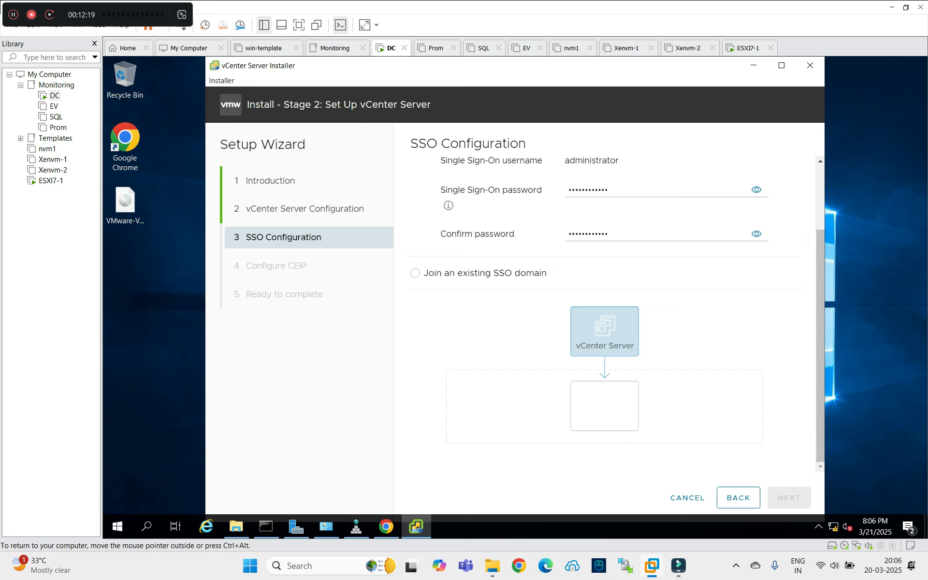
{"action": "scroll", "coordinate": [604, 309], "scroll_direction": "up", "scroll_amount": 2}
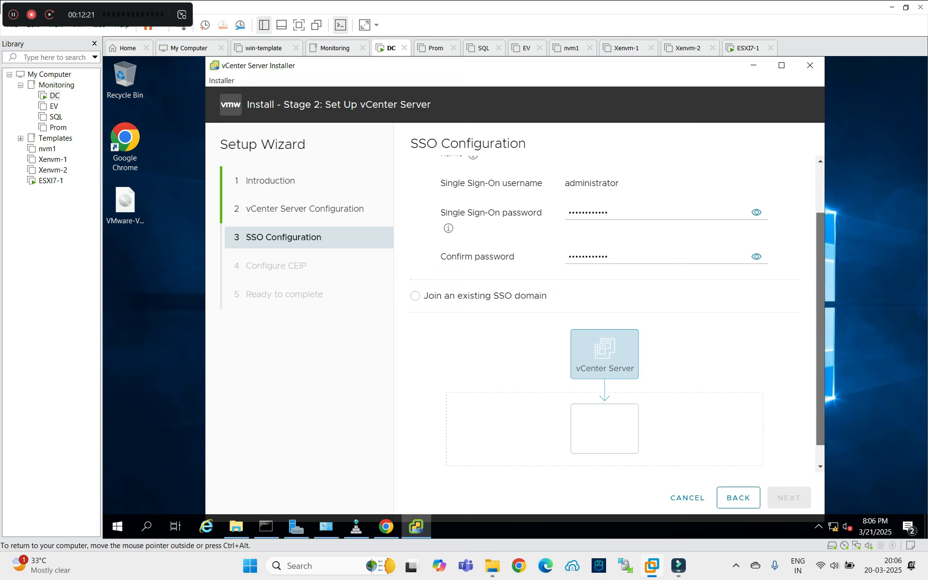
{"action": "left_click", "coordinate": [666, 203]}
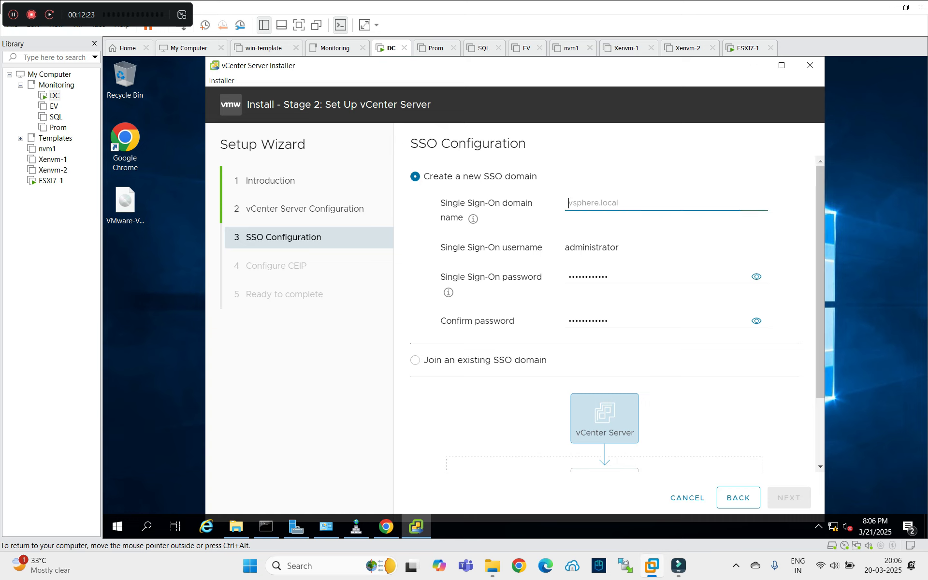
{"action": "type", "text": "vsphere.l"}
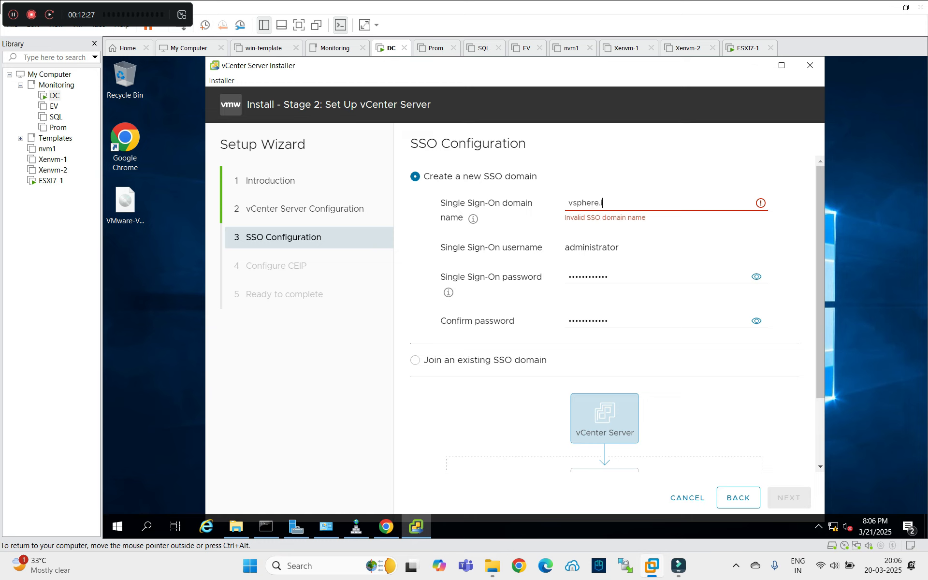
{"action": "type", "text": "ocal"}
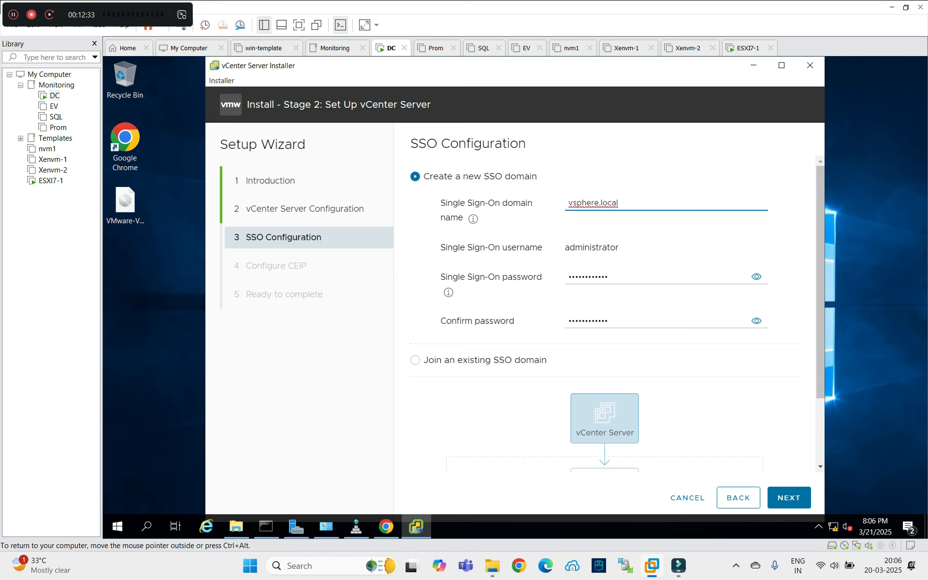
Opt out of the Customer Experience Improvement Program and go on to Ready to complete.
{"action": "left_click", "coordinate": [789, 498]}
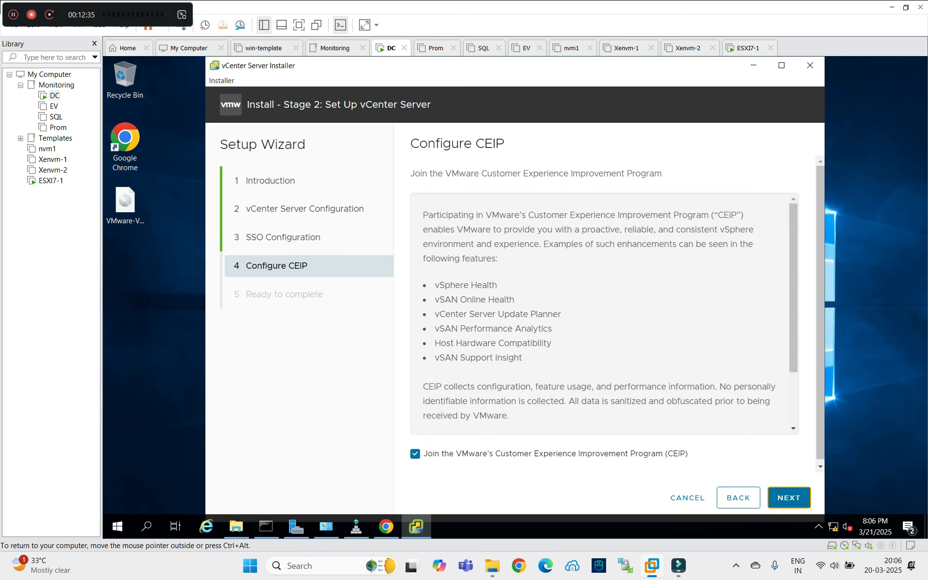
{"action": "left_click", "coordinate": [415, 454]}
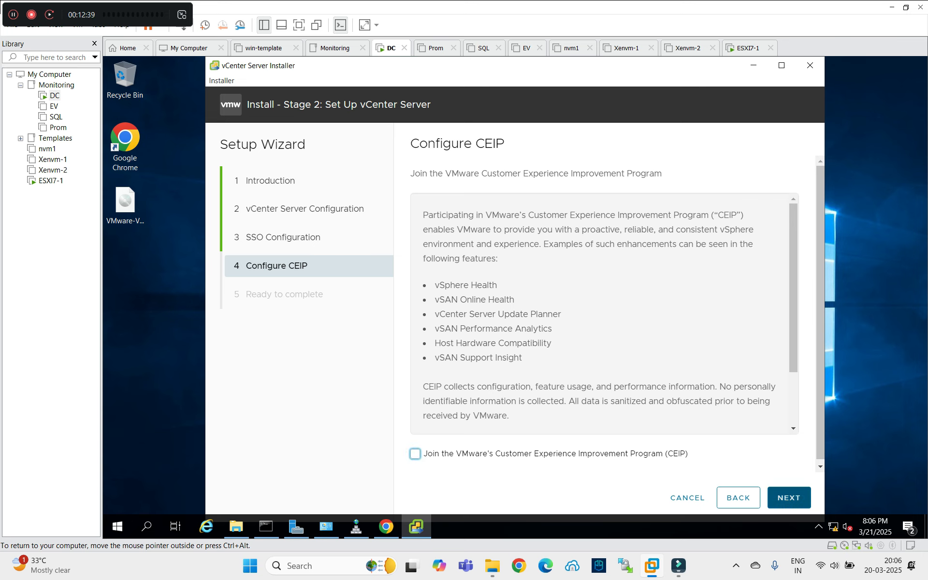
{"action": "left_click", "coordinate": [789, 498]}
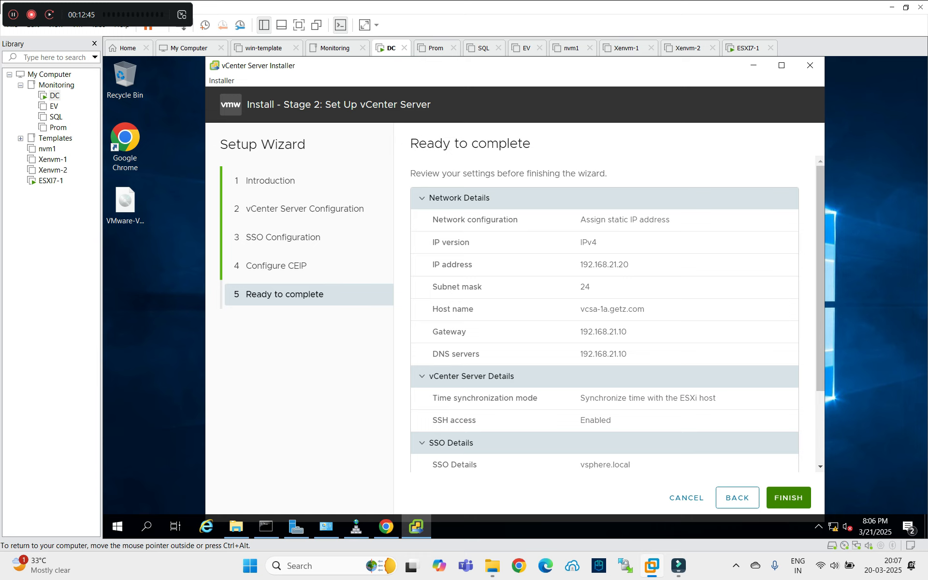
Review the stage 2 summary, including host vcsa-1a.getz.com, and finish the wizard.
{"action": "triple_click", "coordinate": [612, 309]}
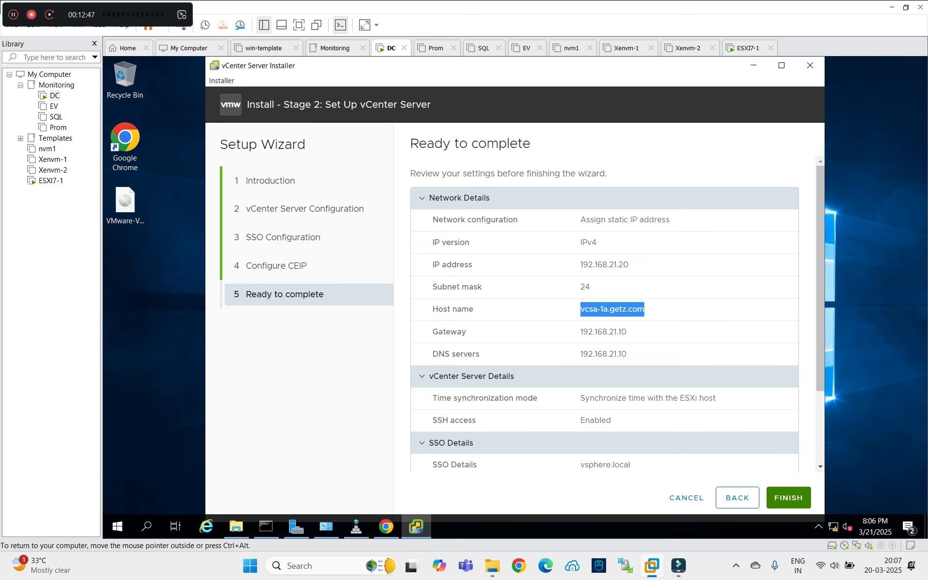
{"action": "scroll", "coordinate": [604, 314], "scroll_direction": "down", "scroll_amount": 3}
{"action": "scroll", "coordinate": [604, 315], "scroll_direction": "down", "scroll_amount": 2}
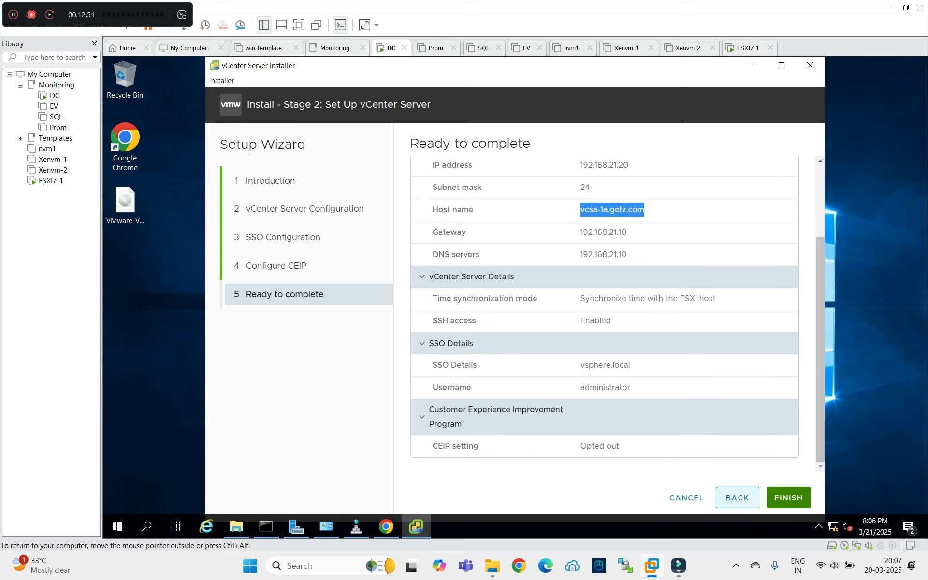
{"action": "left_click", "coordinate": [788, 497]}
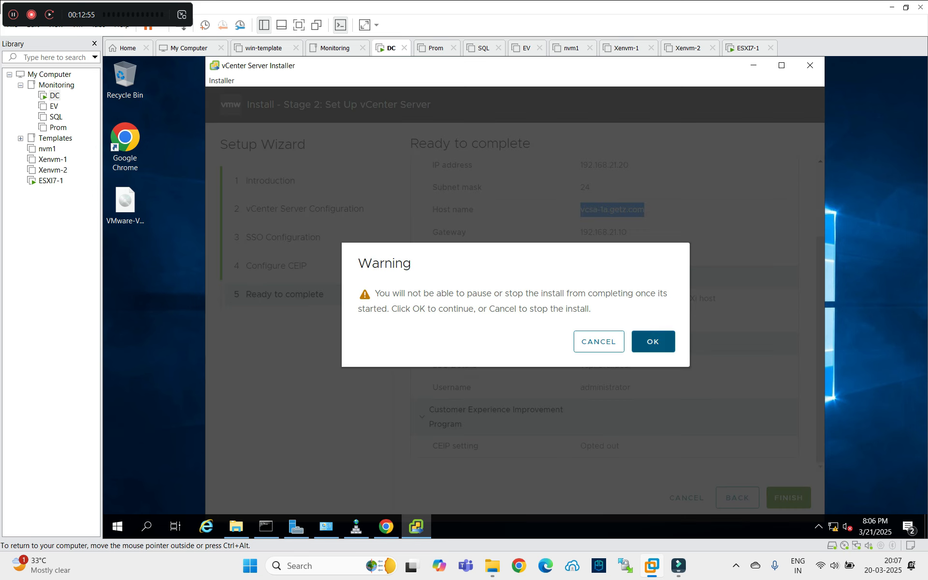
Accept the warning to start stage 2 setup, then recall the vcsa-1a ping in Command Prompt.
{"action": "left_click", "coordinate": [653, 341]}
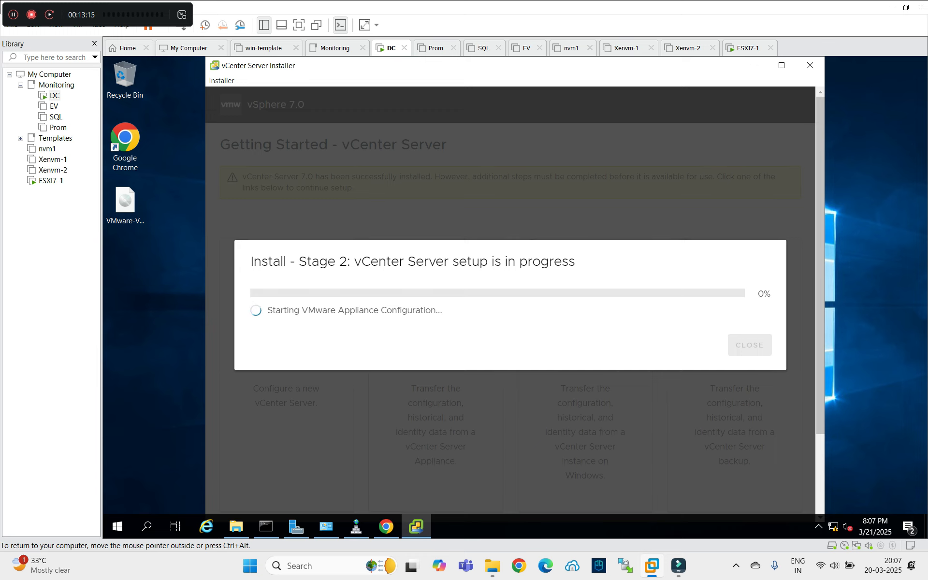
{"action": "left_click", "coordinate": [266, 526]}
{"action": "key", "text": "Up"}
Re-run 'ping vcsa-1a' to confirm replies, then return to the stage 2 installer progress.
{"action": "key", "text": "Return"}
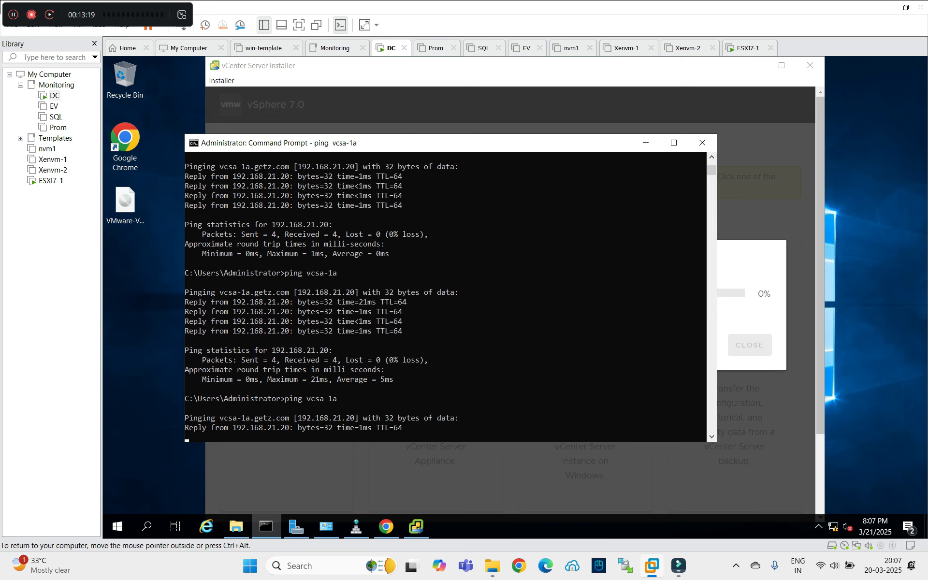
{"action": "key", "text": "alt+Tab"}
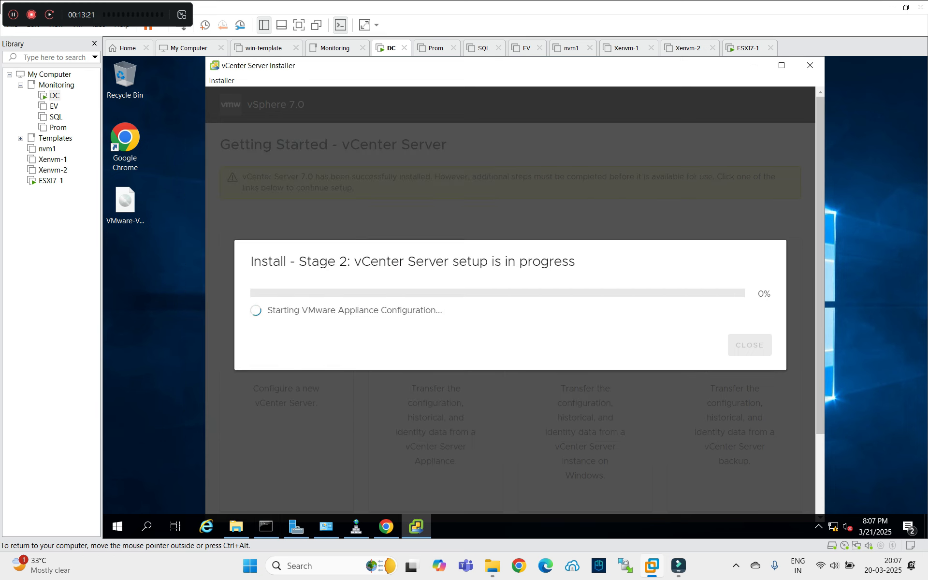
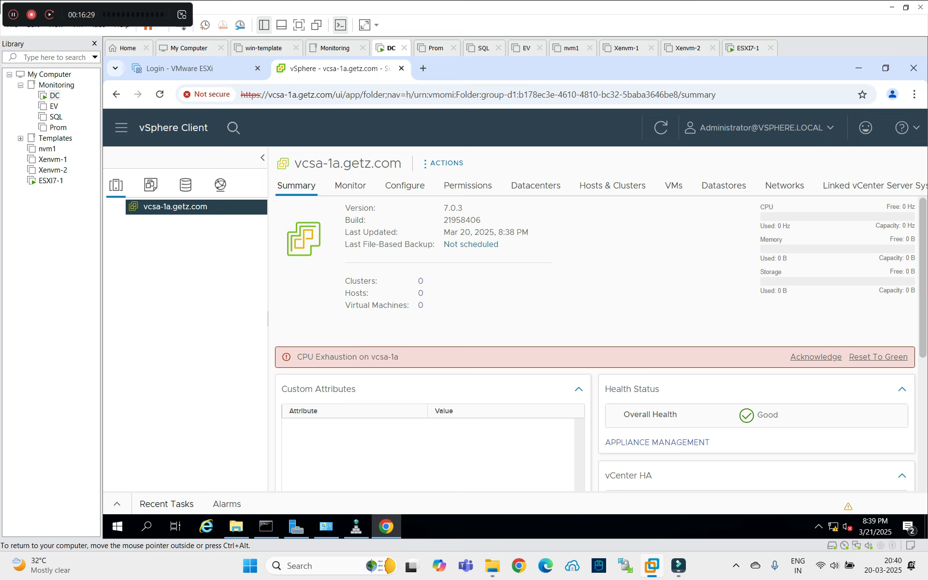
Add a new datacenter named Datacenter-1 under vcsa-1a.getz.com and select it in the inventory tree.
{"action": "right_click", "coordinate": [165, 208]}
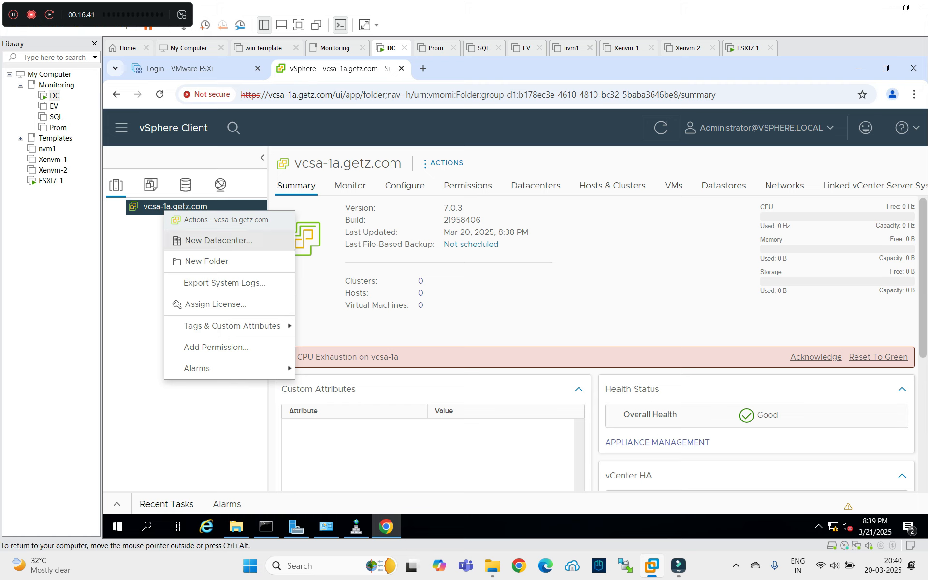
{"action": "left_click", "coordinate": [218, 241]}
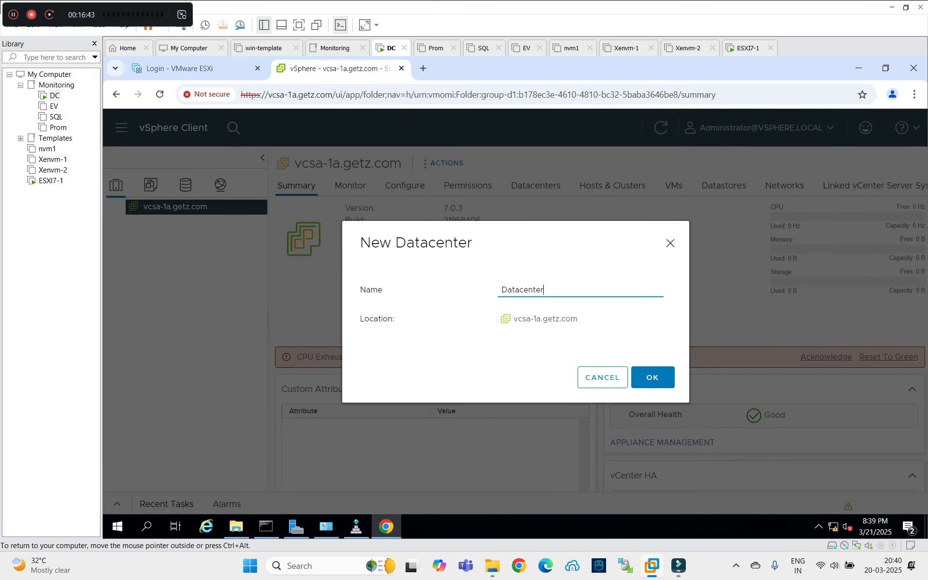
{"action": "type", "text": "-1"}
{"action": "key", "text": "Return"}
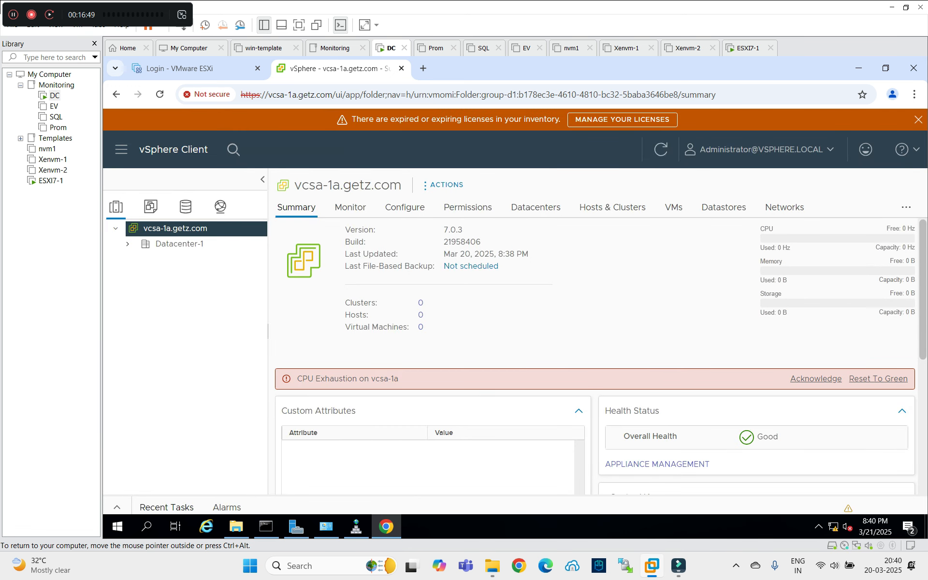
{"action": "left_click", "coordinate": [179, 243]}
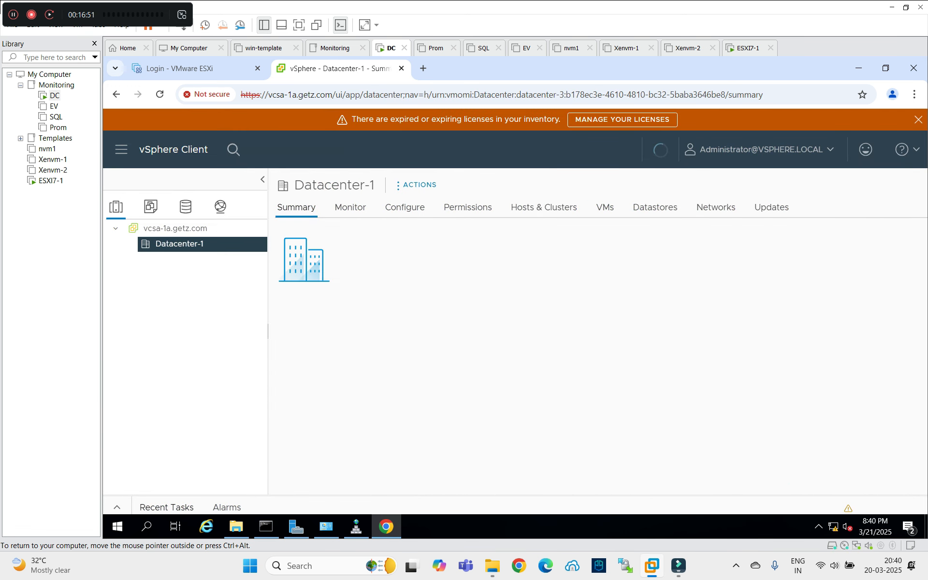
Start adding host 192.168.21.21 to Datacenter-1 and connect with the root user and its password.
{"action": "right_click", "coordinate": [179, 243]}
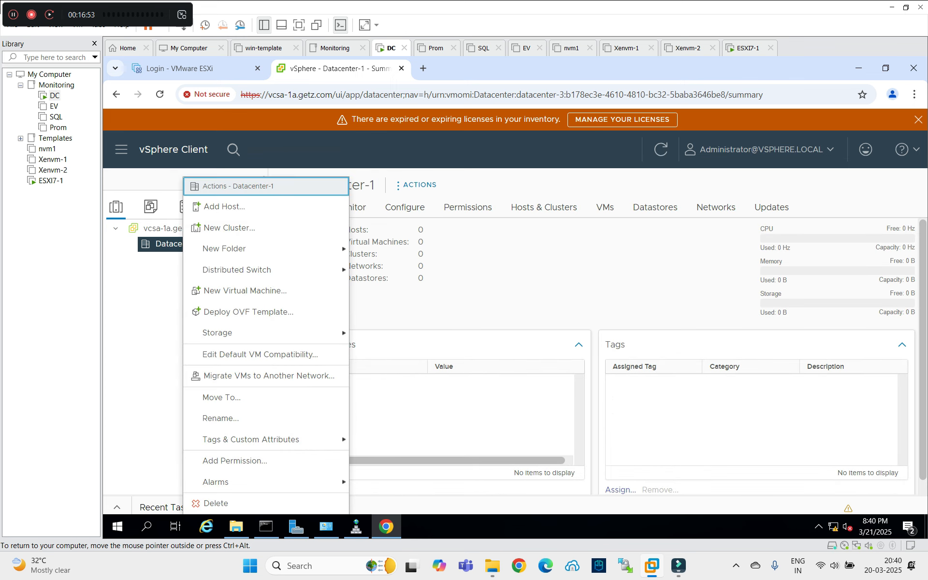
{"action": "left_click", "coordinate": [224, 206]}
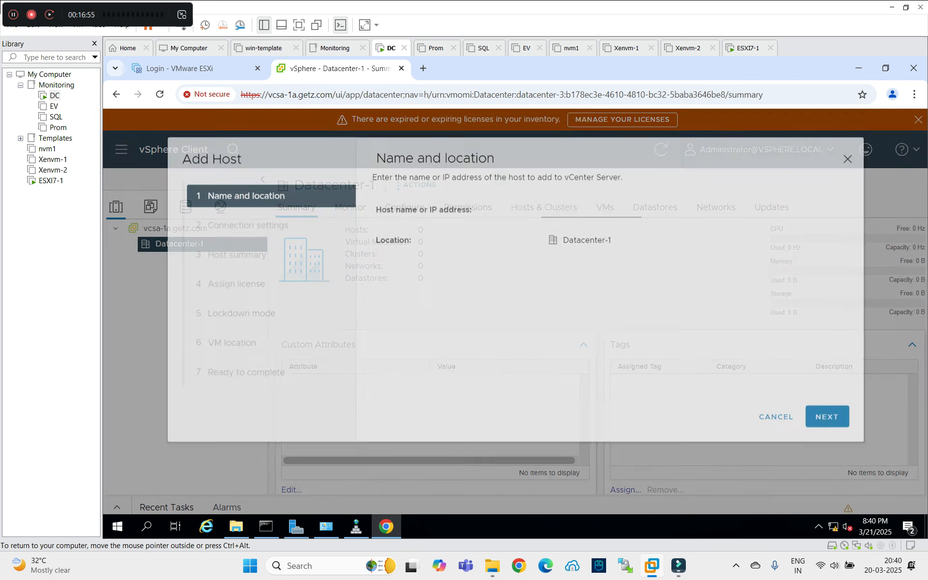
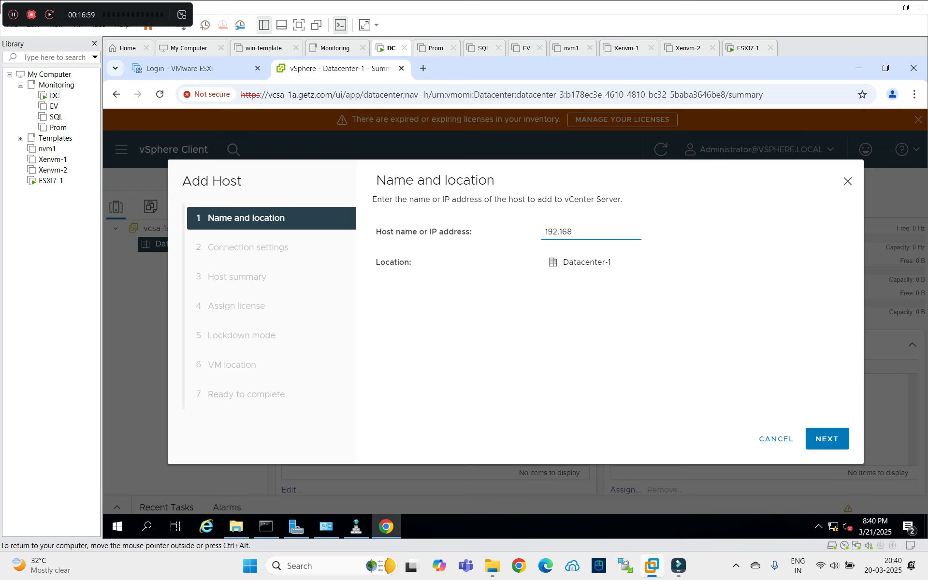
{"action": "key", "text": "Return"}
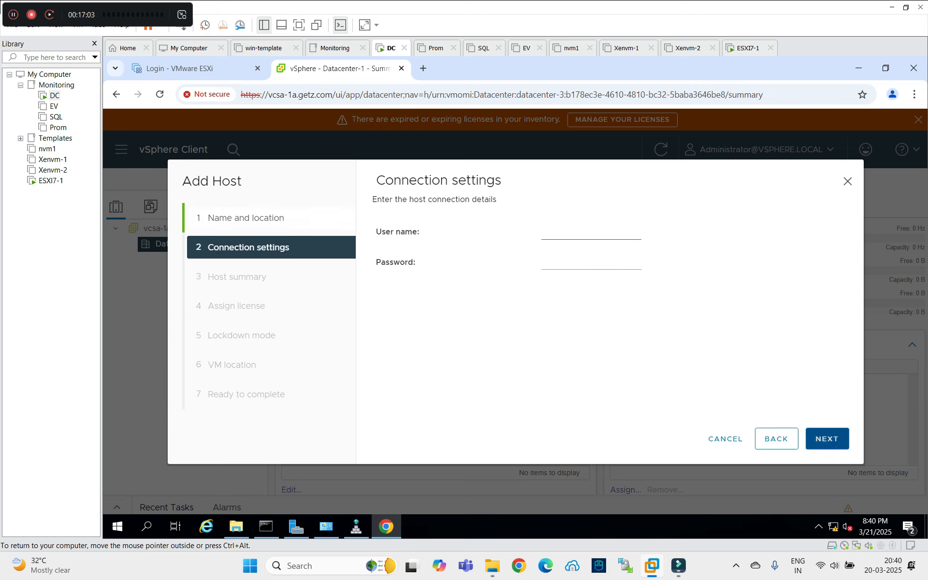
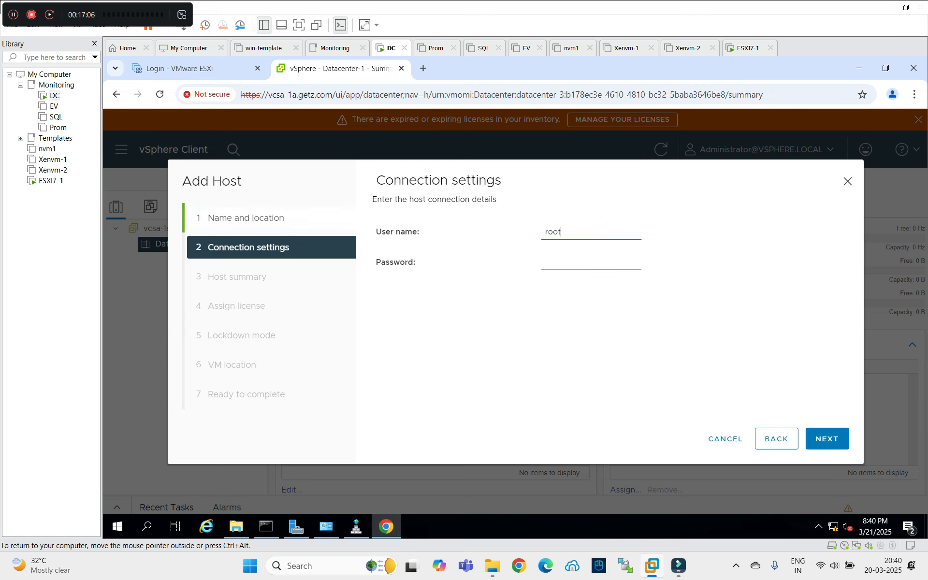
{"action": "key", "text": "Tab"}
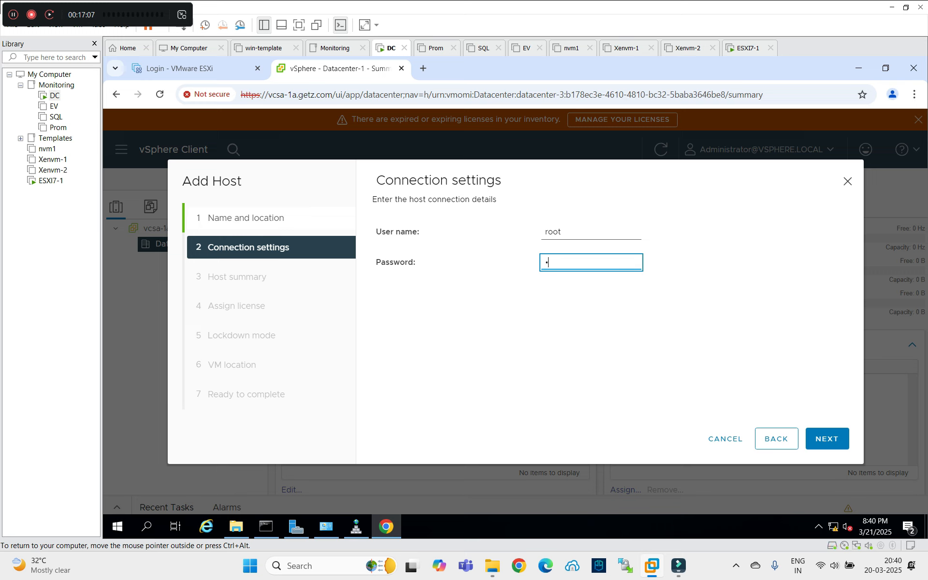
{"action": "key", "text": "Return"}
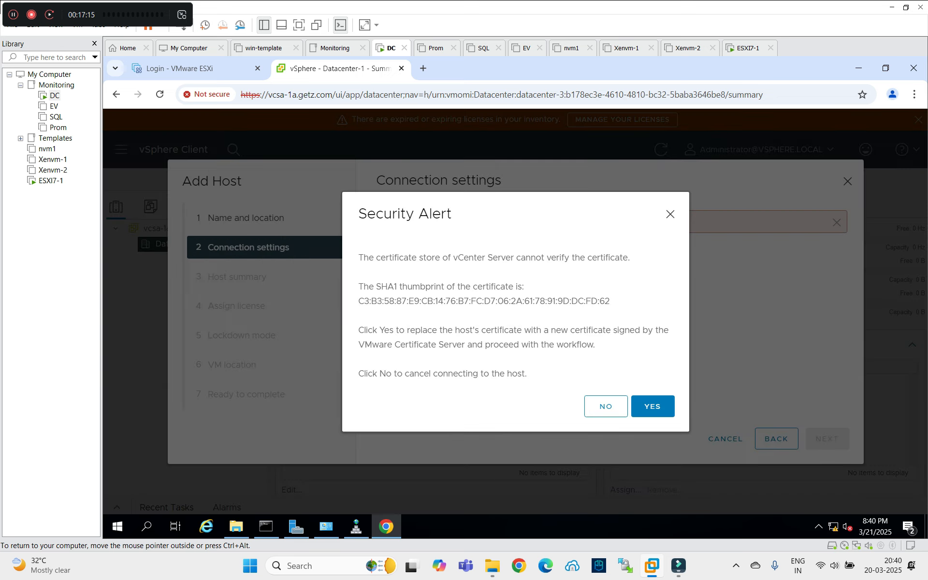
Accept the host certificate, keep Evaluation License, lockdown disabled and Datacenter-1 VM location, and finish.
{"action": "key", "text": "Return"}
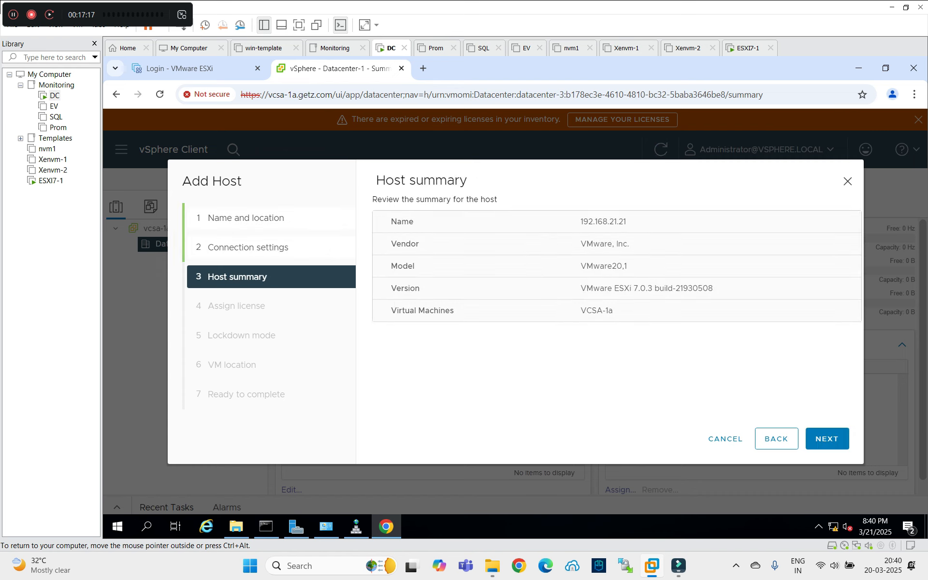
{"action": "key", "text": "Return"}
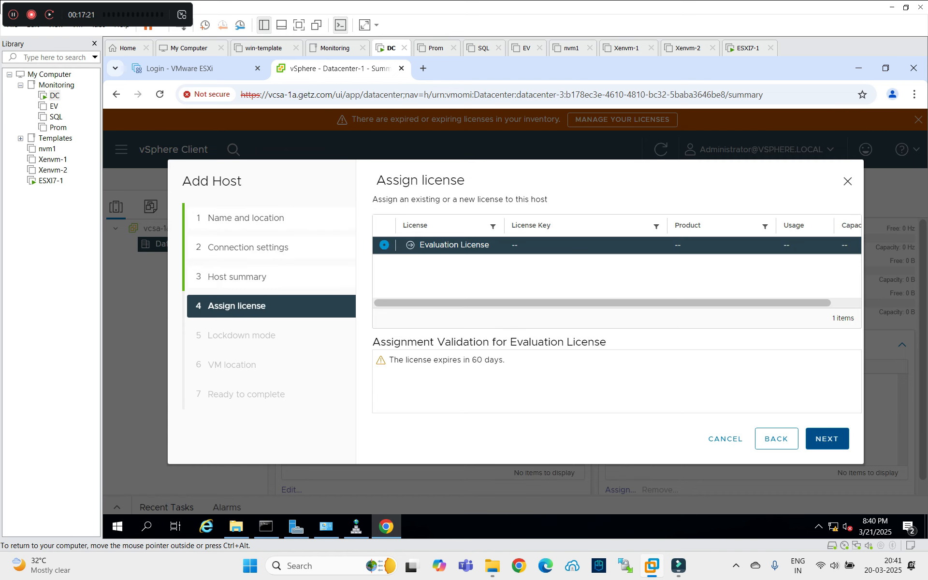
{"action": "key", "text": "Return"}
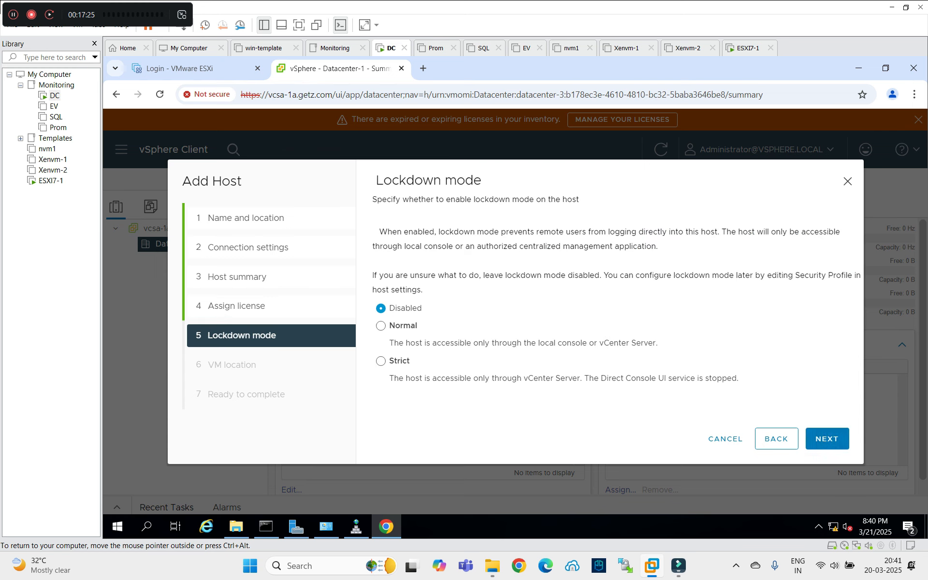
{"action": "key", "text": "Return"}
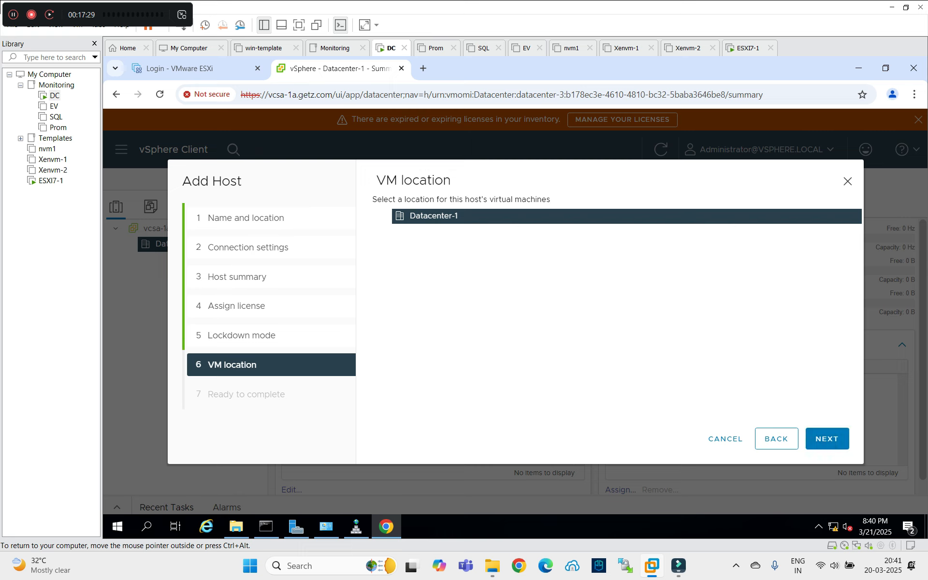
{"action": "key", "text": "Return"}
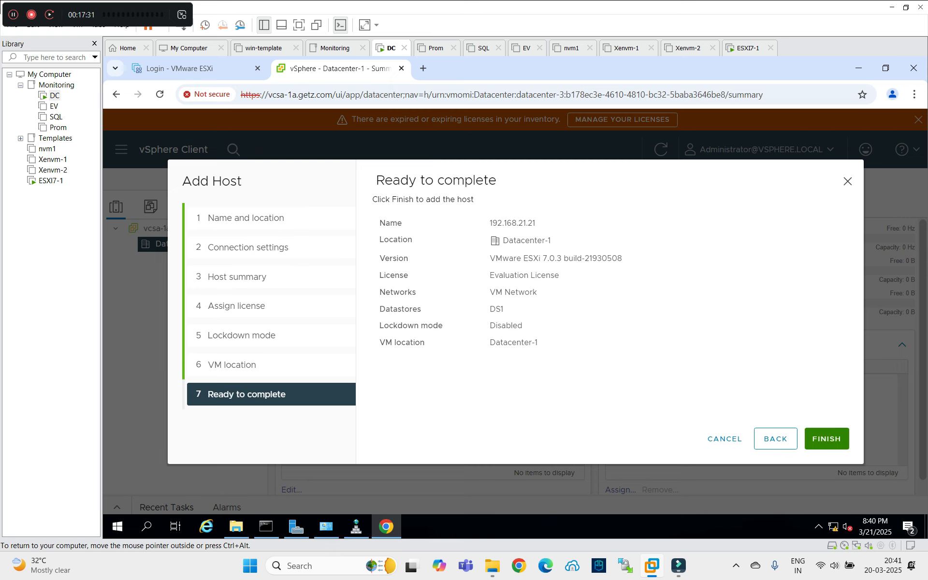
{"action": "key", "text": "Return"}
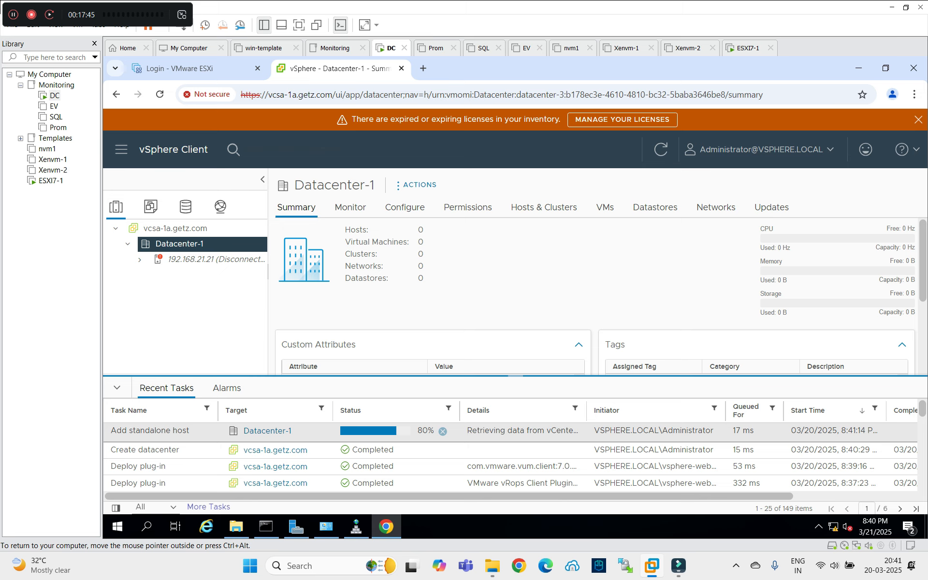
Dismiss the expired-license banner, hide Recent Tasks, and open the 192.168.21.21 host summary.
{"action": "left_click", "coordinate": [918, 119]}
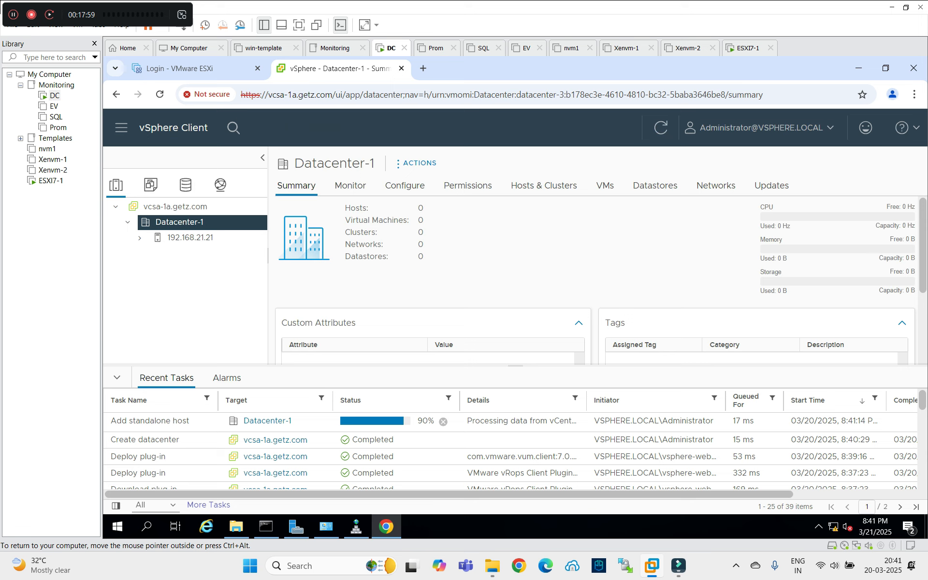
{"action": "left_click", "coordinate": [117, 378]}
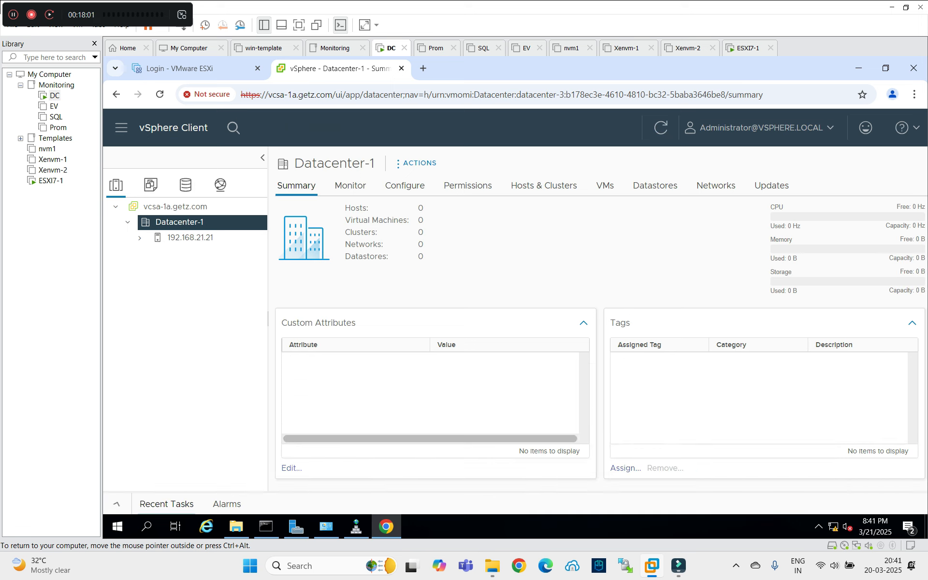
{"action": "left_click", "coordinate": [140, 238]}
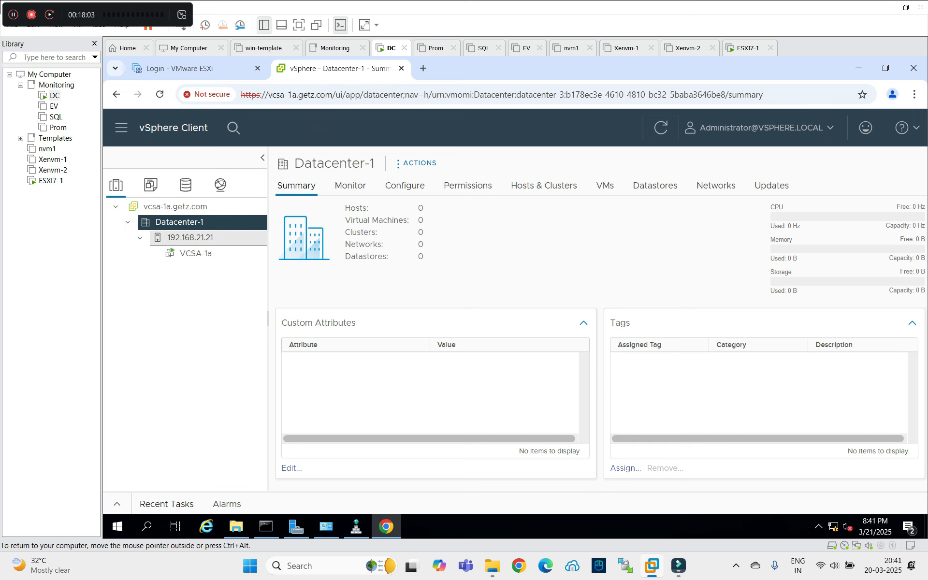
{"action": "left_click", "coordinate": [190, 237]}
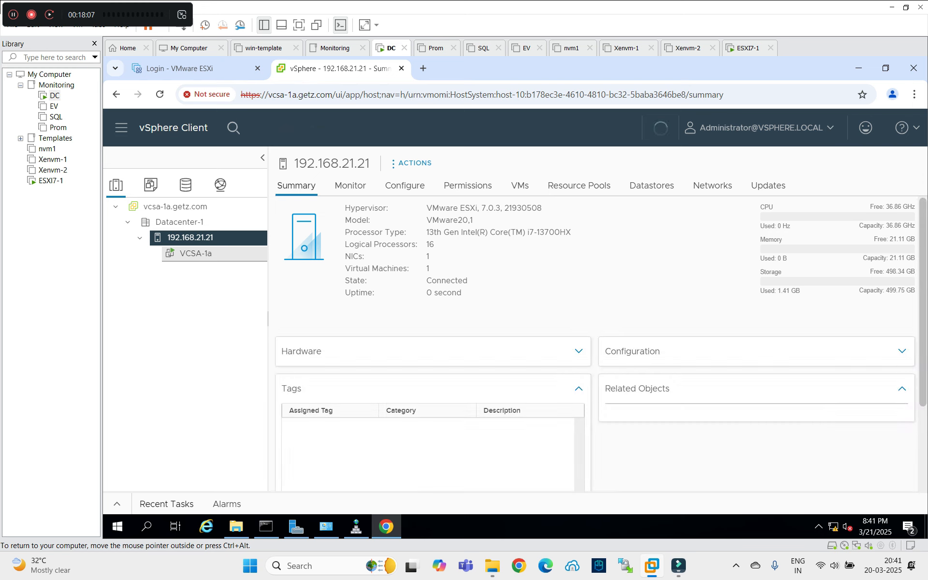
Check the VCSA-1a VM summary and the host summary, then switch to the ESXI7-1 console.
{"action": "left_click", "coordinate": [196, 253]}
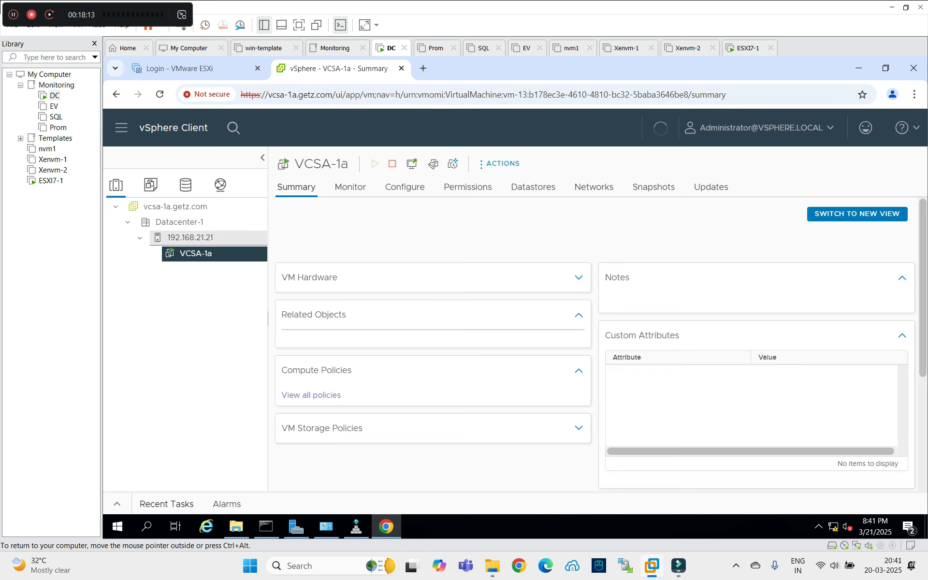
{"action": "left_click", "coordinate": [190, 238]}
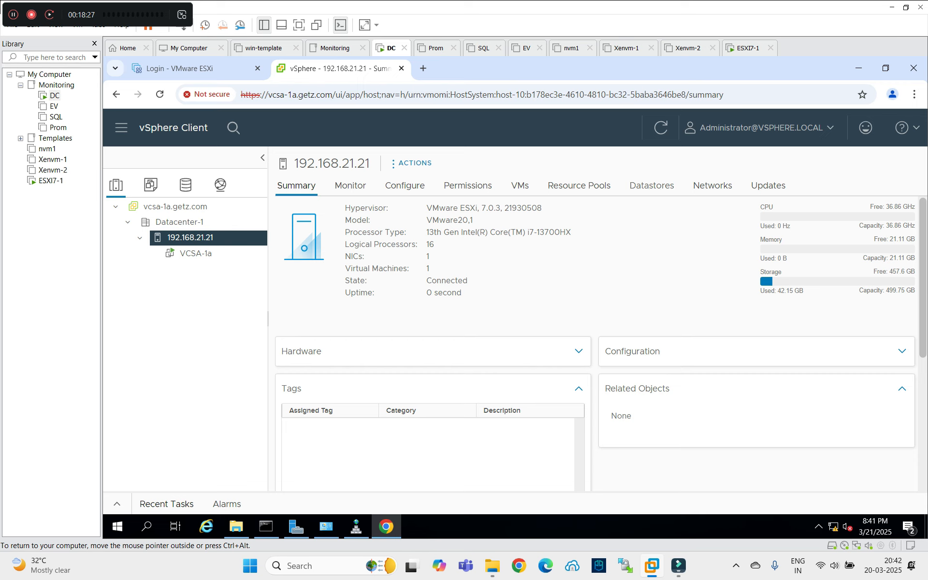
{"action": "left_click", "coordinate": [747, 48]}
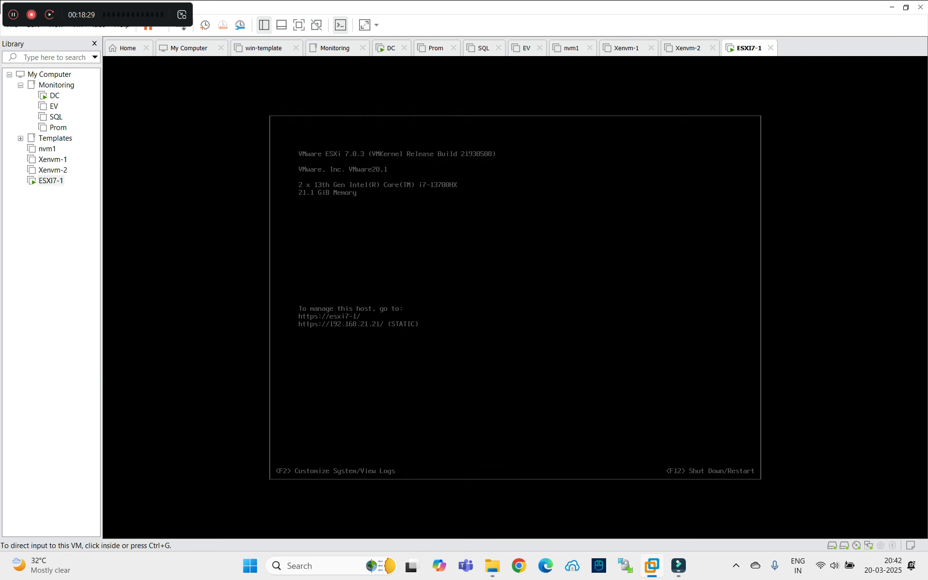